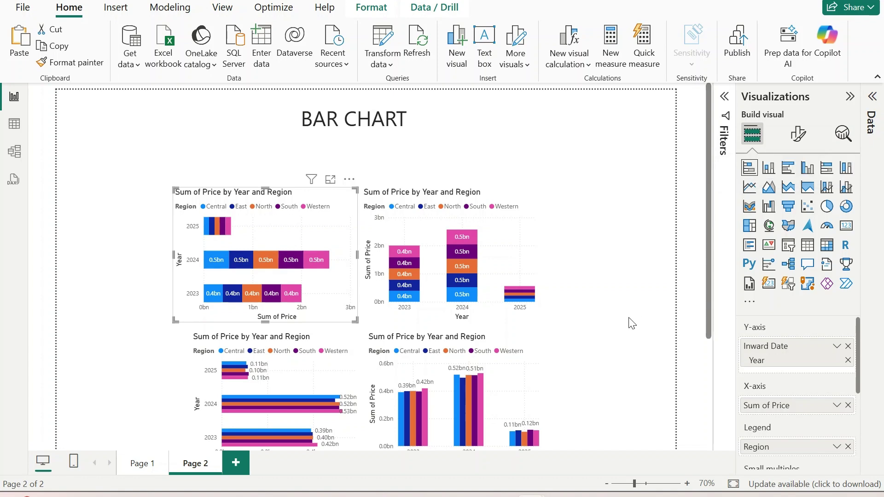
Step: Examine the stacked bar chart's axis and legend fields and compare its regional segments with the stacked column chart
scroll(651, 256, down, 2)
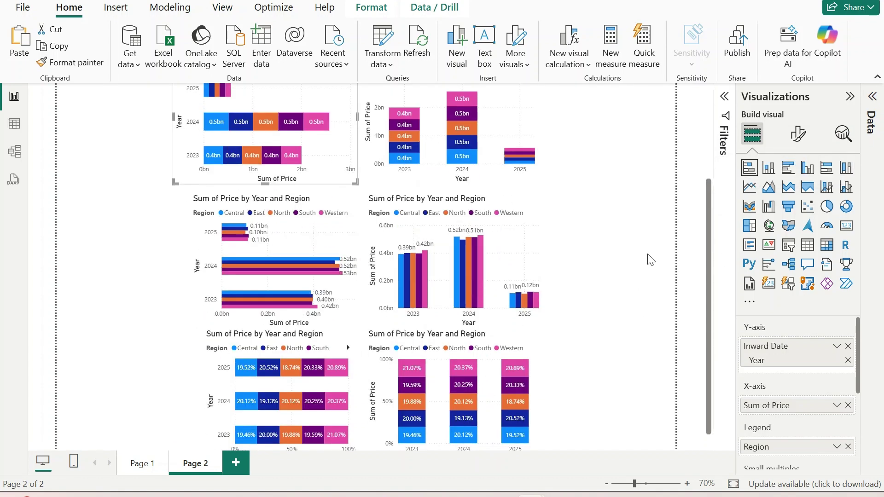
scroll(651, 256, up, 1)
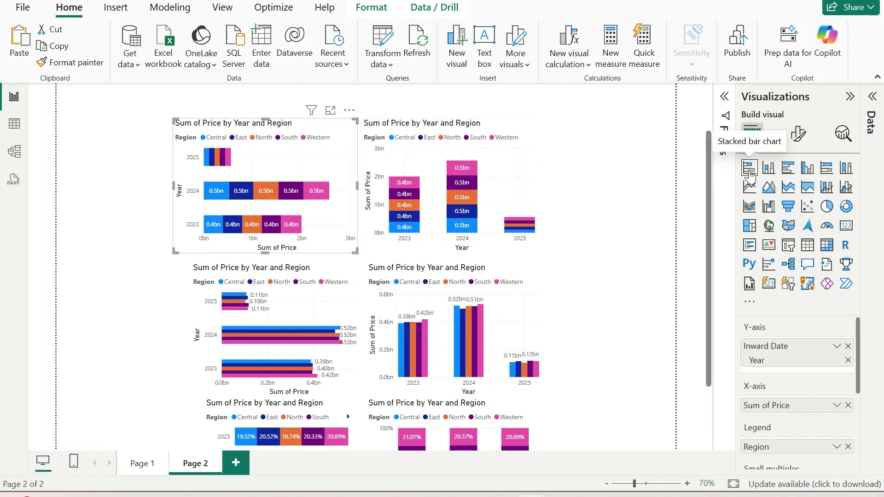
scroll(764, 357, down, 2)
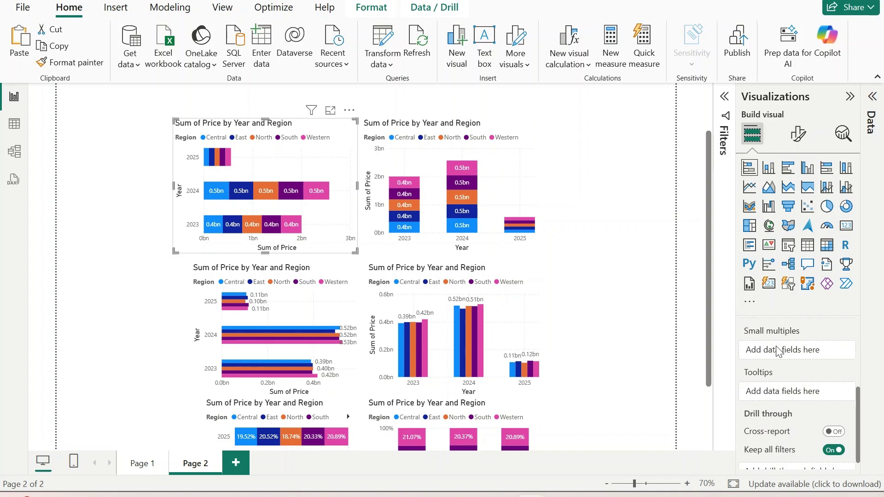
scroll(755, 360, up, 2)
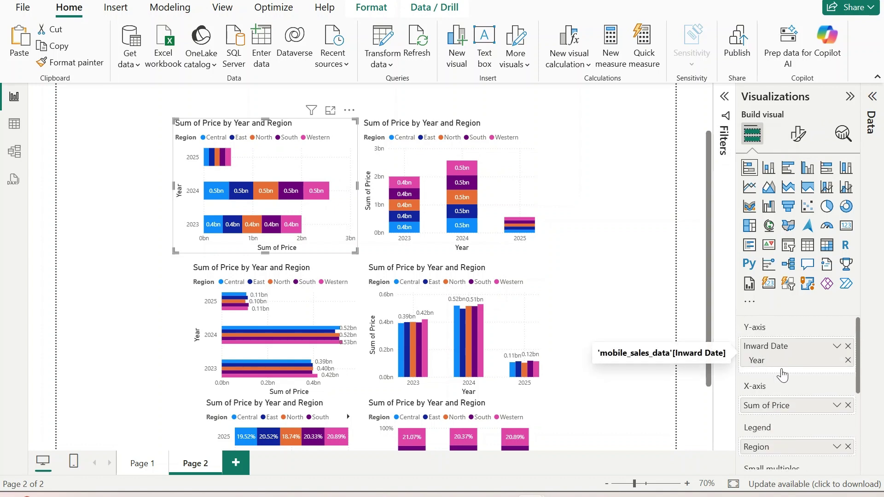
scroll(782, 374, down, 2)
scroll(773, 368, up, 2)
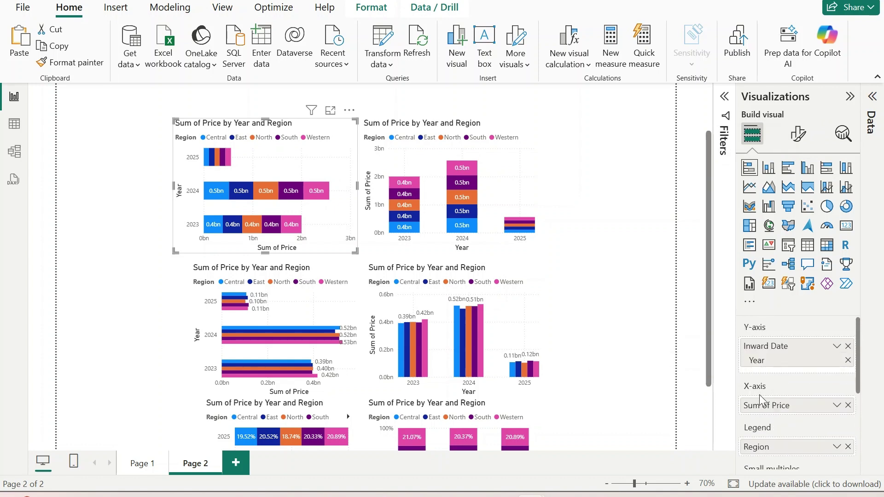
scroll(755, 396, down, 2)
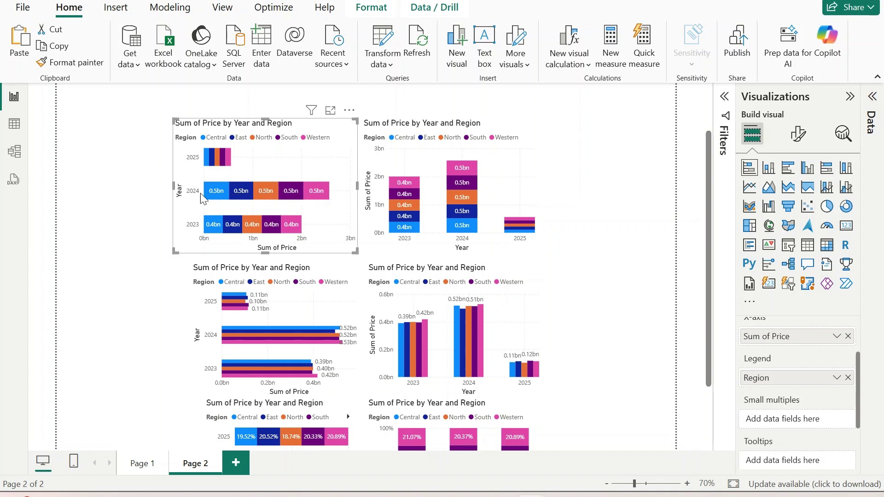
mouse_move(215, 202)
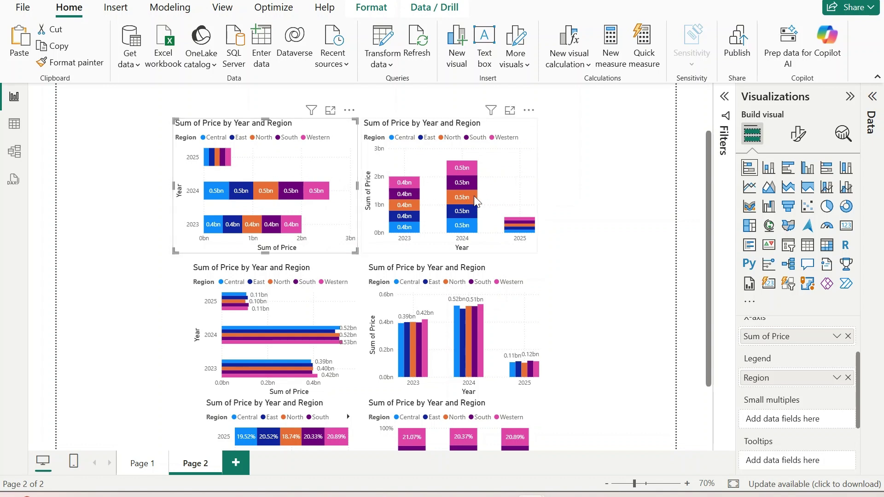
mouse_move(474, 195)
Step: Examine the clustered bar and clustered column charts, including their axis and legend fields and the regional bars for each year
click(341, 311)
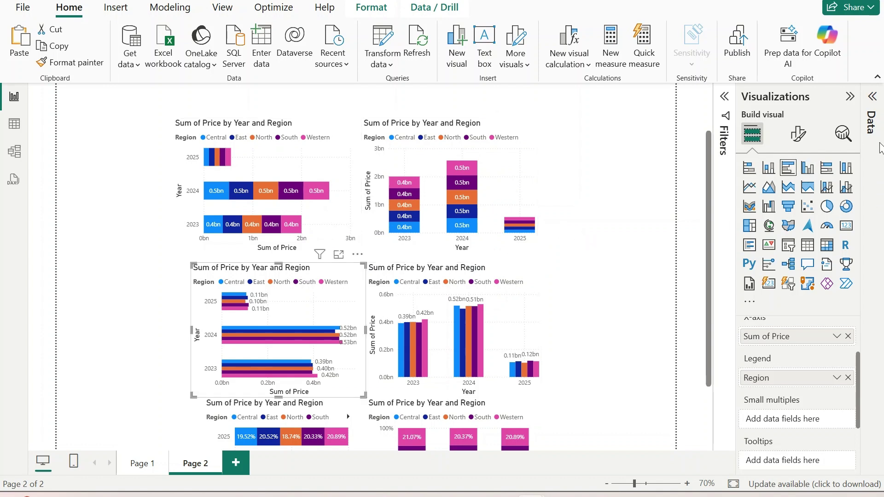
click(518, 329)
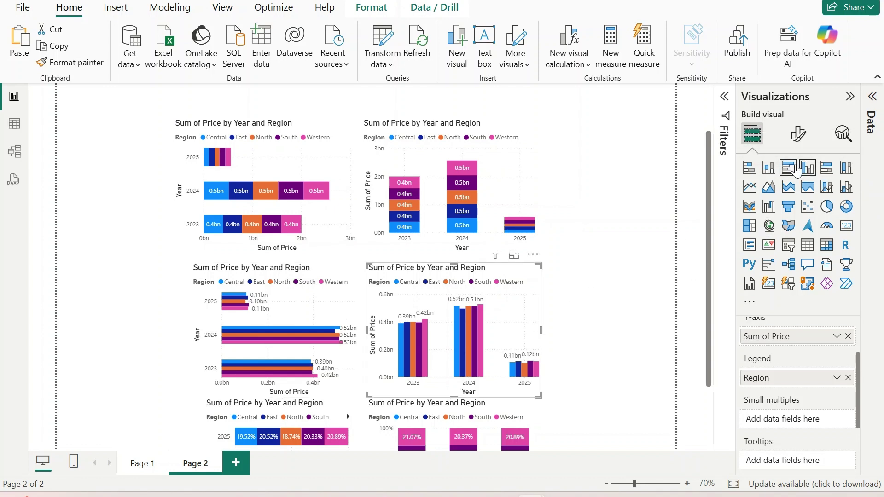
scroll(657, 300, down, 3)
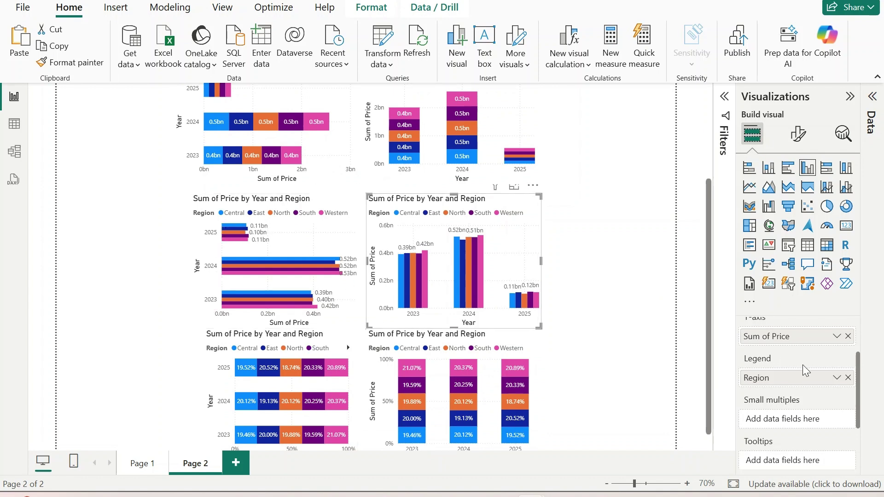
scroll(782, 366, up, 3)
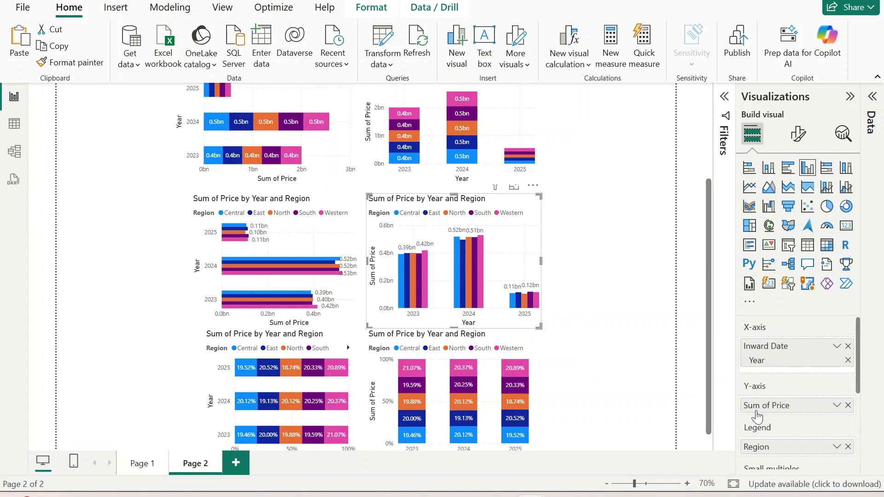
scroll(796, 409, down, 3)
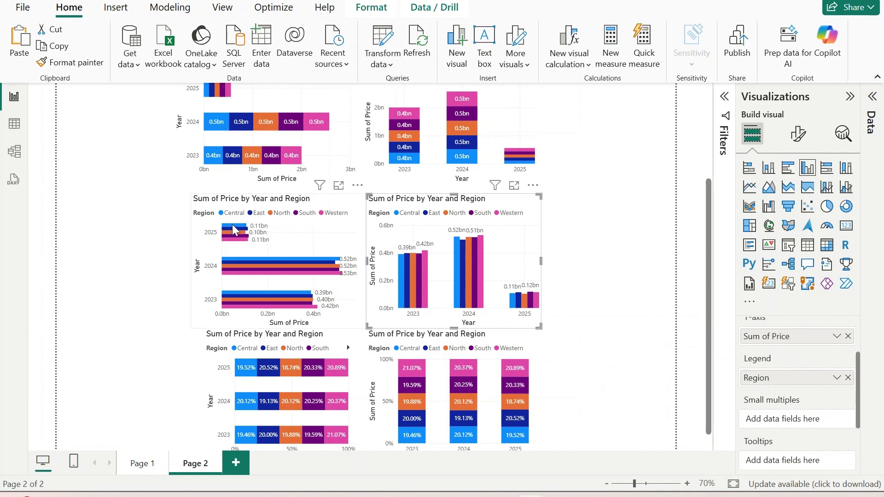
mouse_move(230, 239)
scroll(814, 458, down, 3)
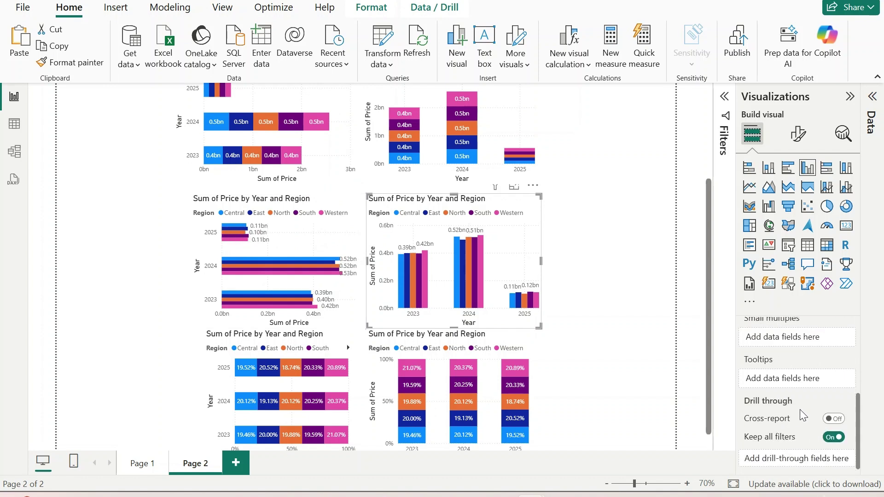
scroll(782, 405, up, 2)
scroll(598, 322, down, 1)
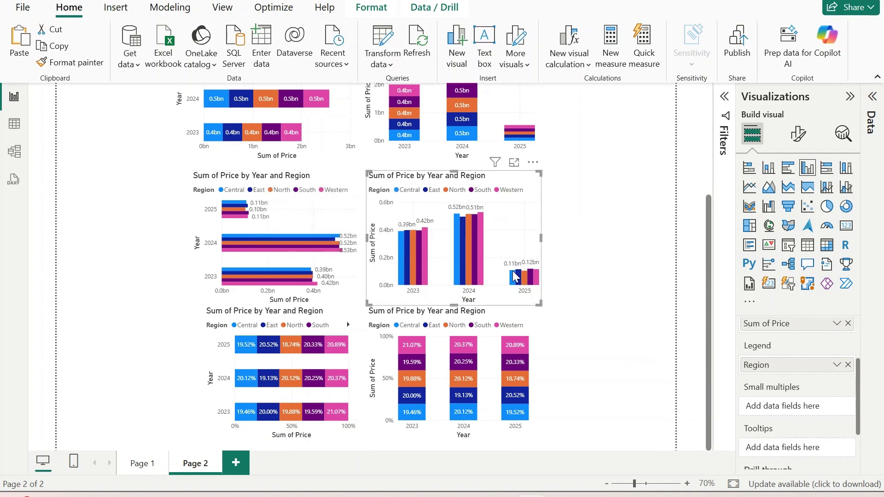
mouse_move(512, 276)
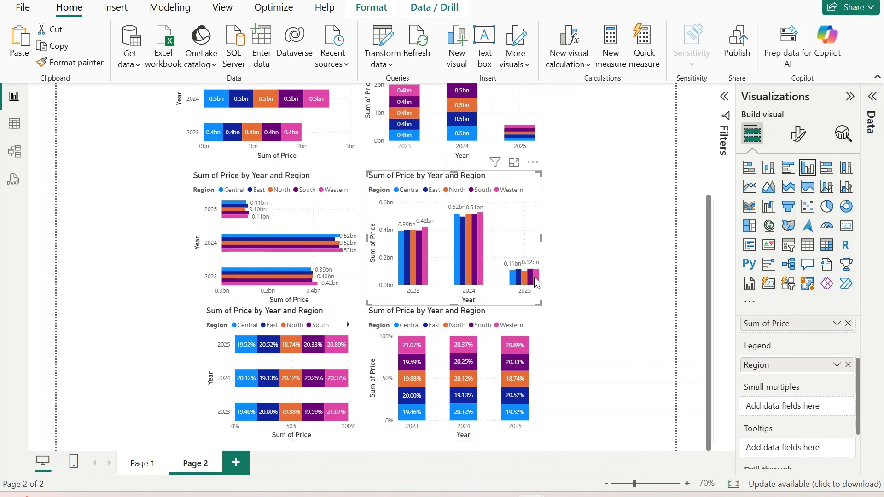
mouse_move(537, 283)
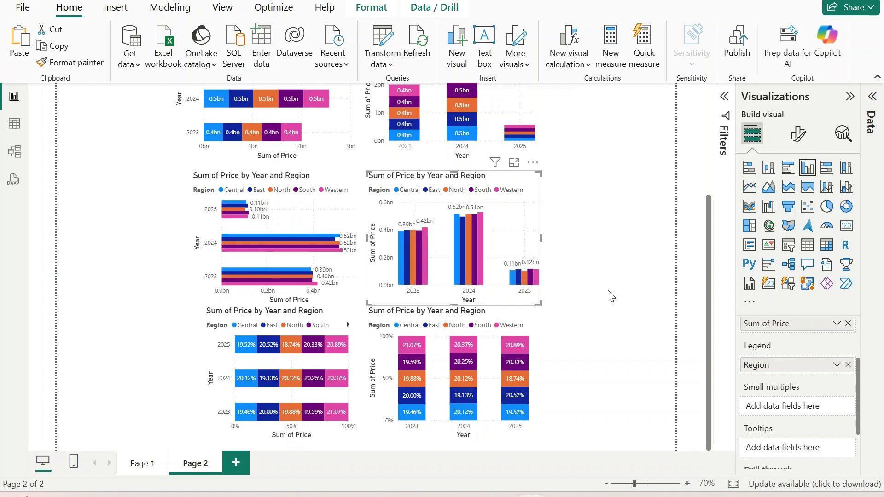
Step: Inspect the 100% stacked bar chart, and briefly highlight the South 2025 segment in the 100% stacked column chart
click(336, 436)
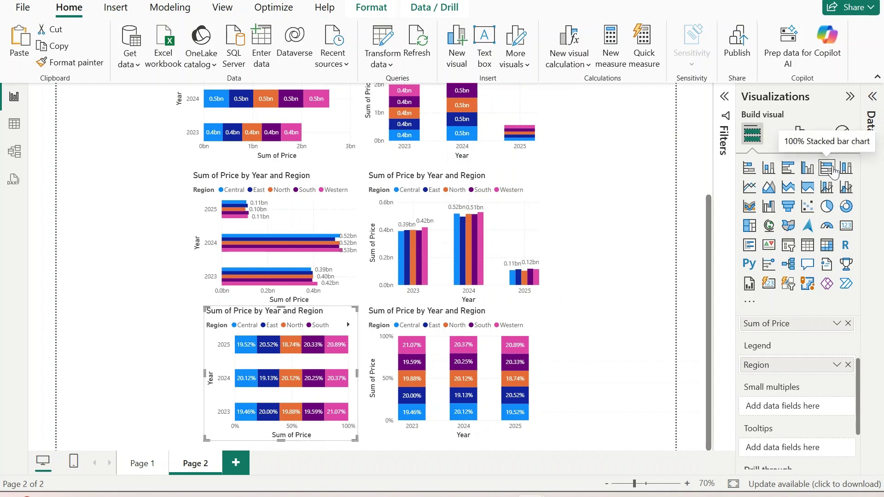
click(537, 338)
click(526, 363)
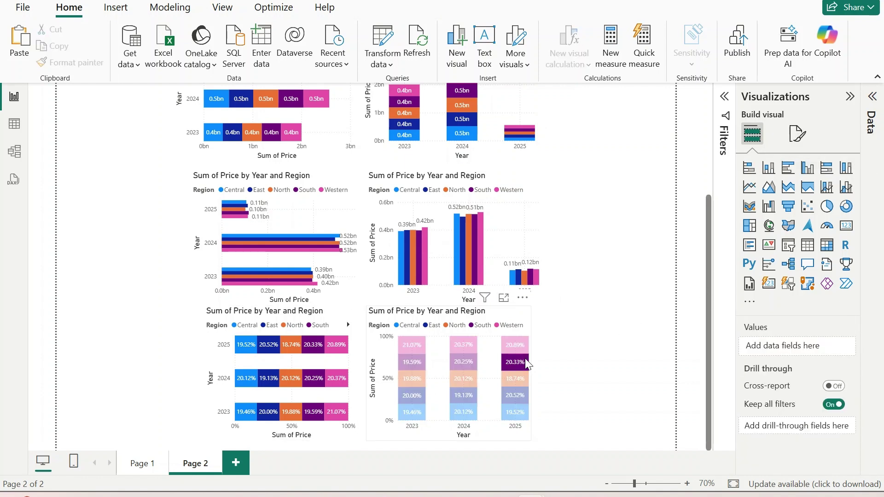
click(544, 348)
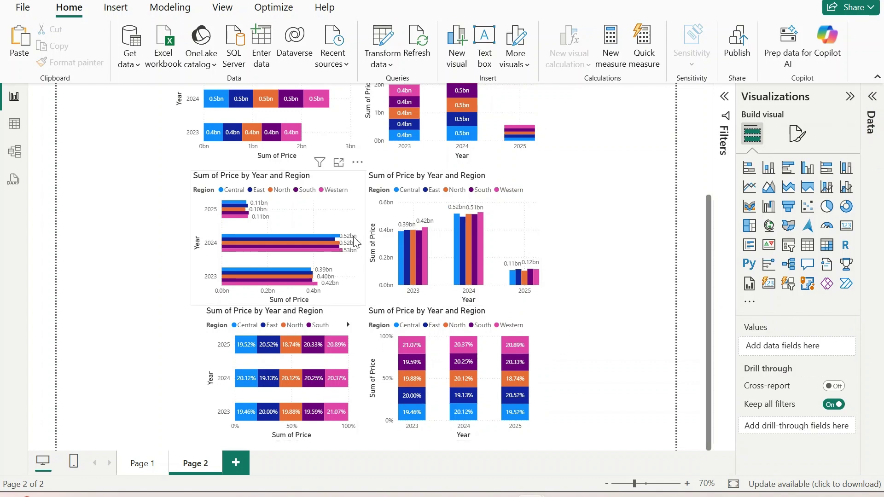
Step: Cross-highlight the North region and its 2024 segment from the stacked bar chart, compare the other charts and clear the highlighting
scroll(296, 146, up, 1)
scroll(296, 147, up, 1)
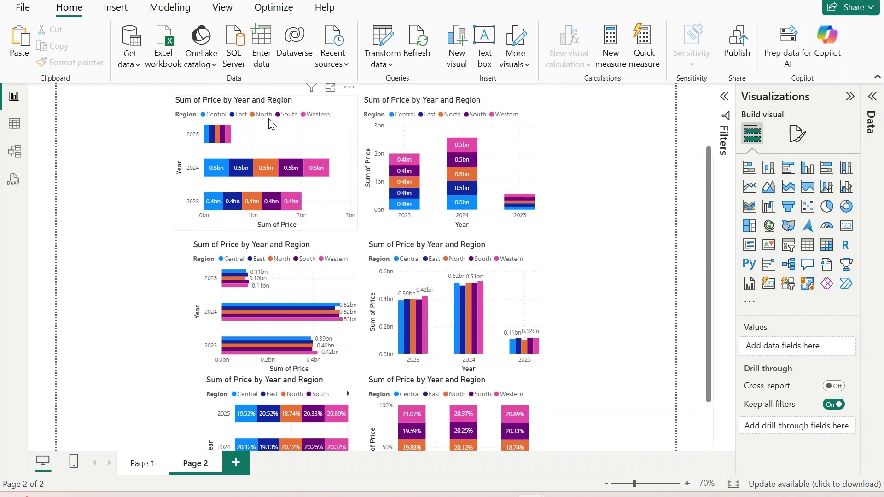
click(265, 114)
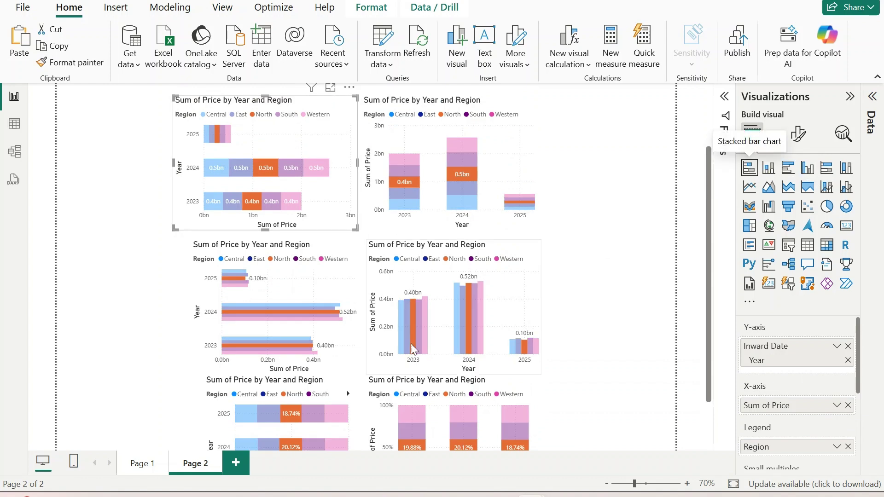
scroll(413, 349, down, 2)
click(357, 330)
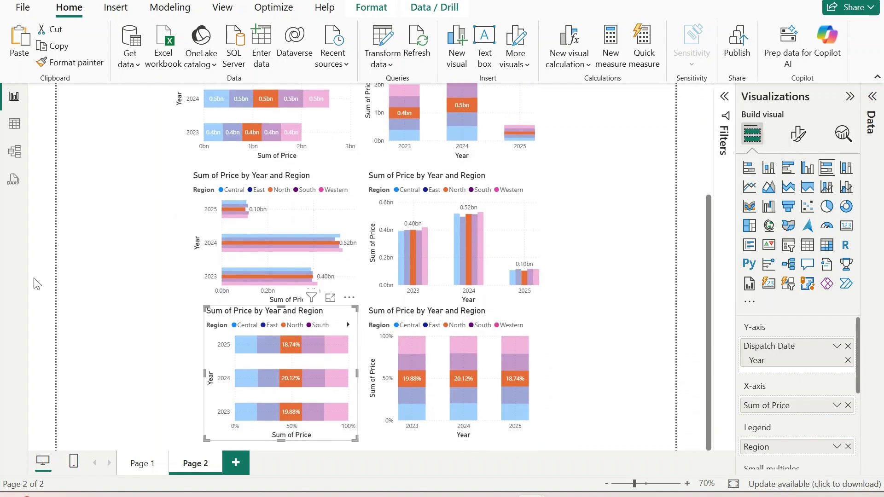
click(124, 293)
scroll(239, 251, up, 5)
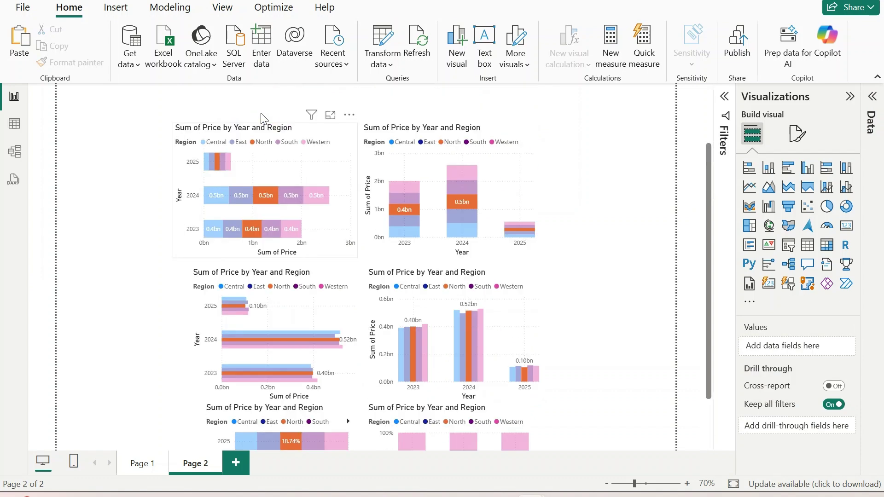
click(262, 255)
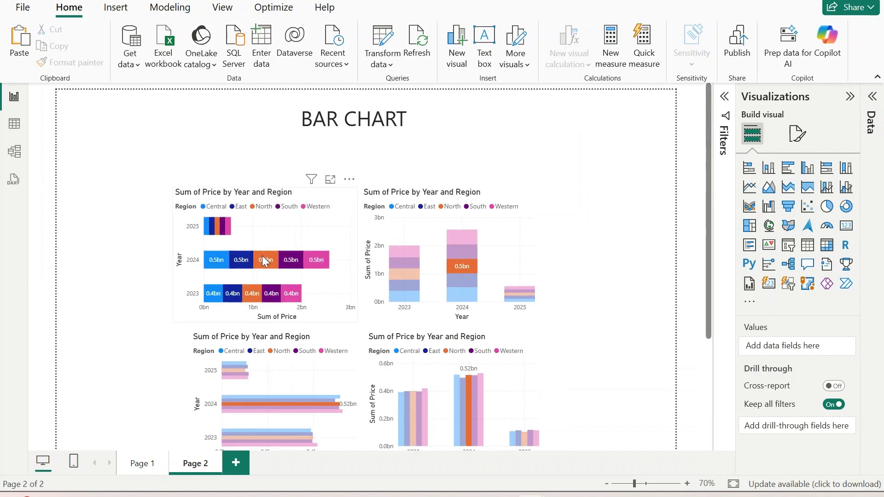
scroll(637, 307, down, 4)
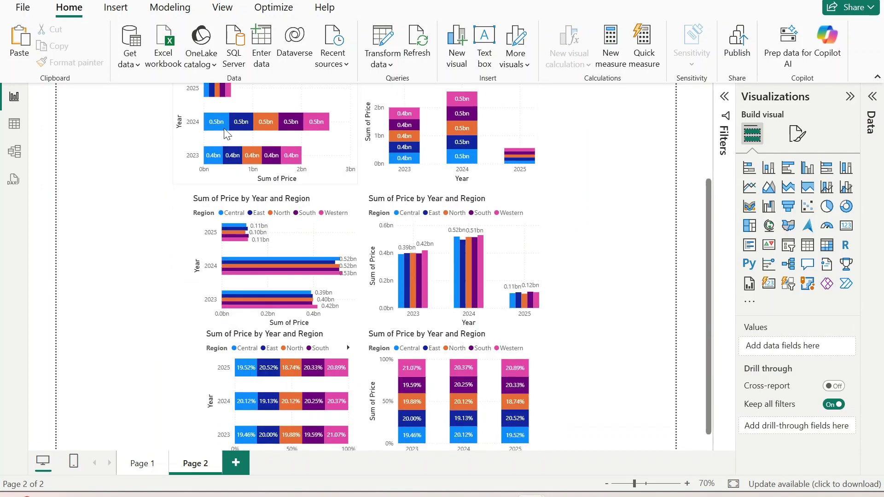
Step: Examine the regional percentage shares per year in the 100% stacked bar and 100% stacked column charts
scroll(313, 377, down, 1)
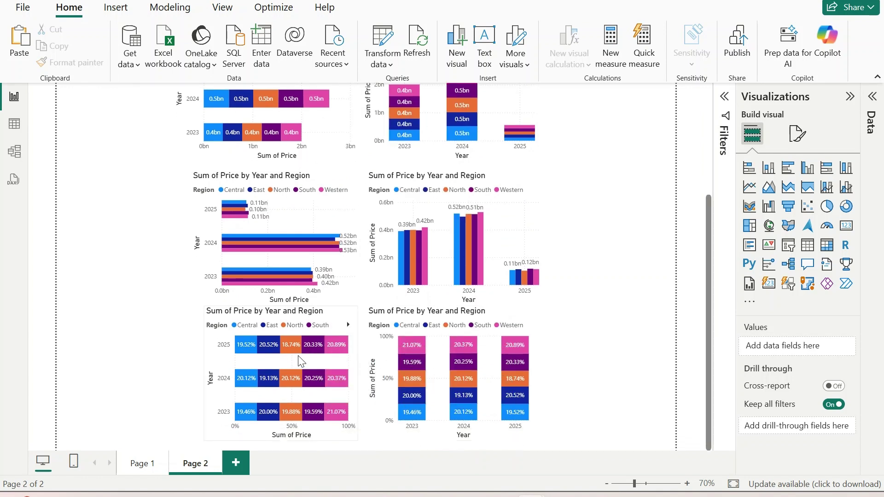
mouse_move(249, 346)
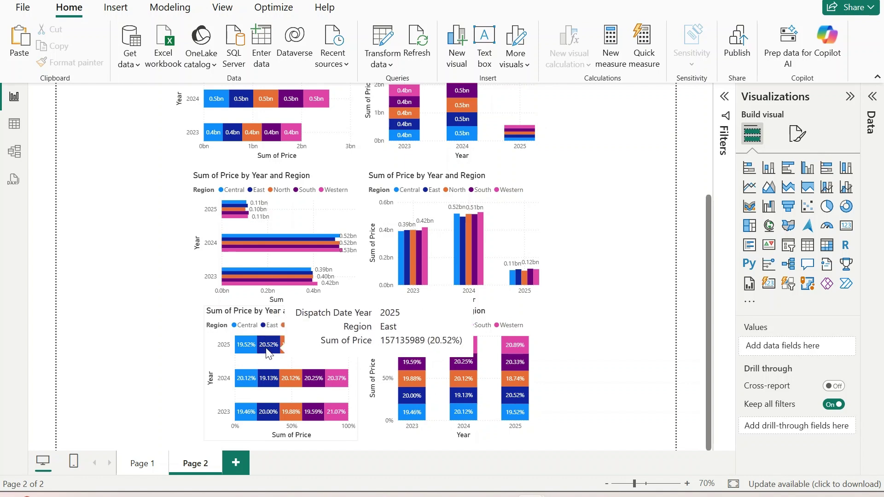
mouse_move(338, 353)
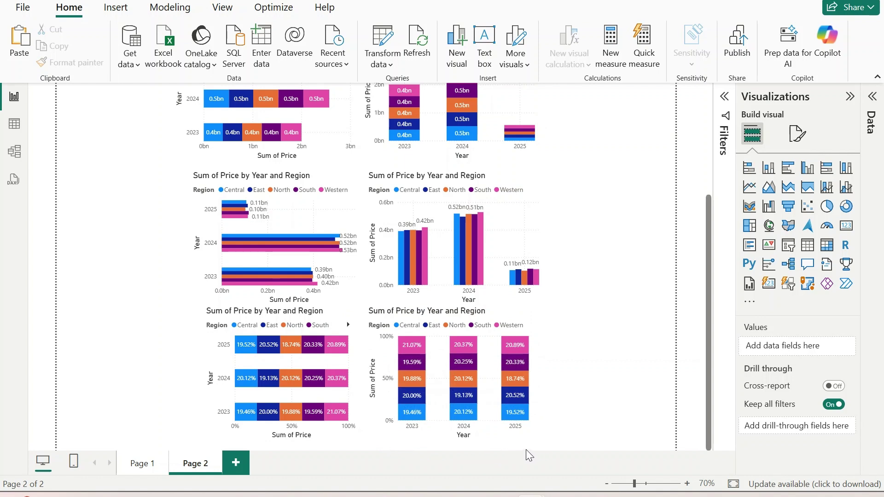
click(355, 438)
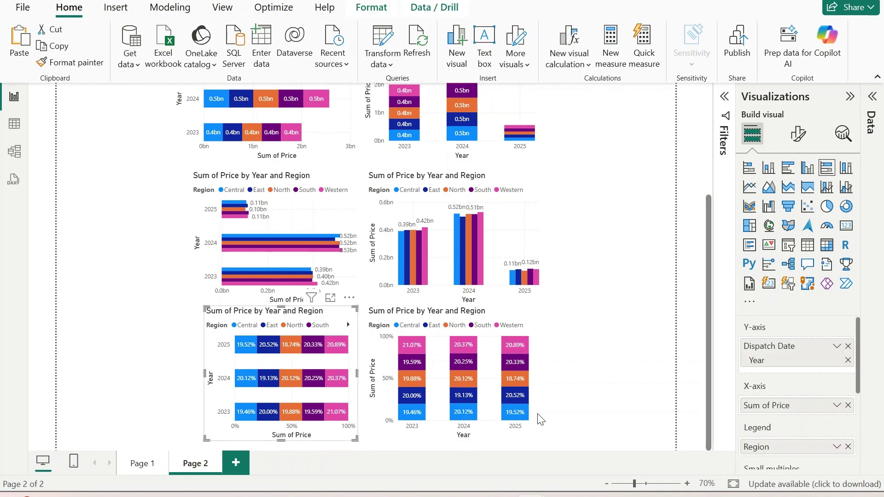
click(523, 429)
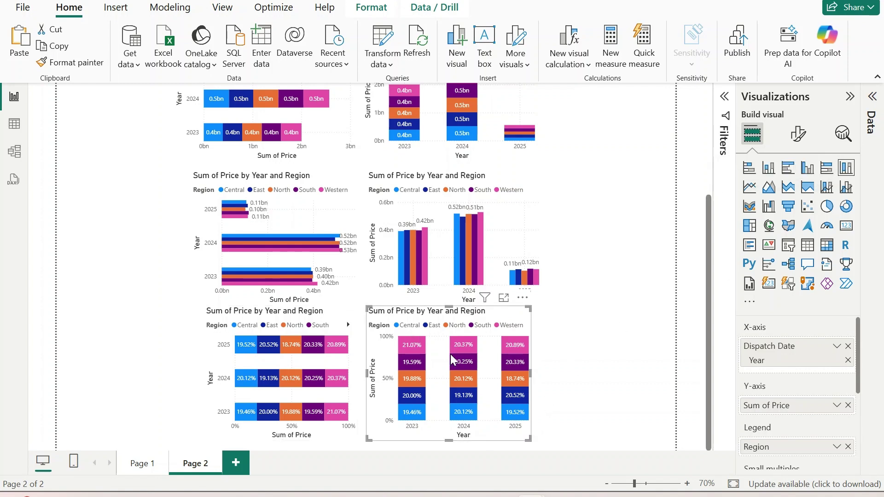
Step: Return to the top of the bar chart page and add a new blank page to the report
scroll(561, 340, up, 3)
scroll(562, 340, up, 1)
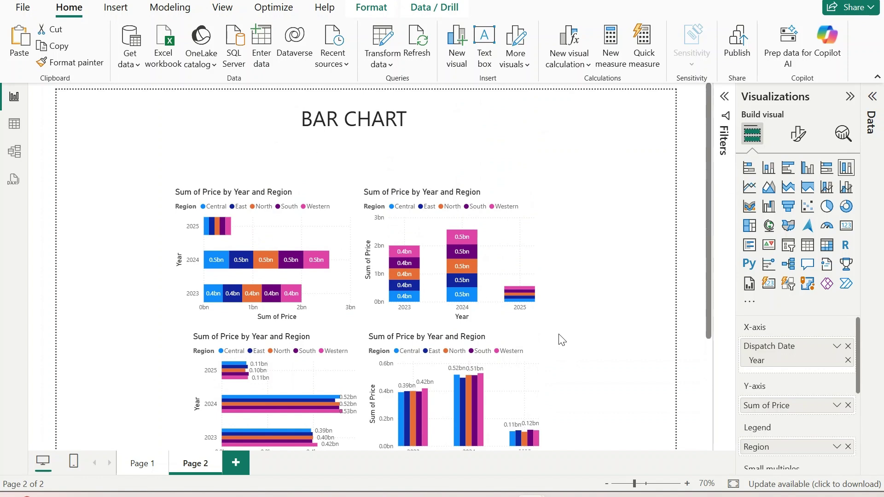
key(ctrl+m)
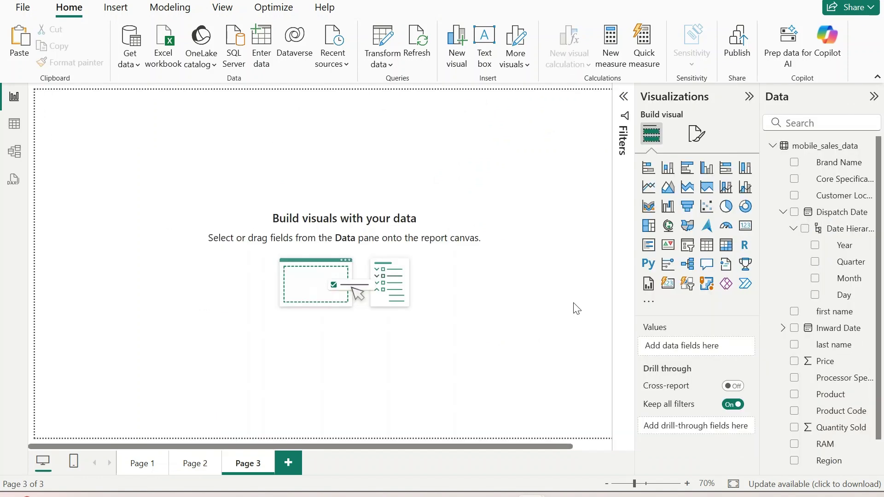
Step: Insert a line chart on the blank page, enlarge it to most of the page width and move it near the page's upper edge
click(652, 186)
drag(165, 187, 250, 240)
drag(259, 278, 540, 365)
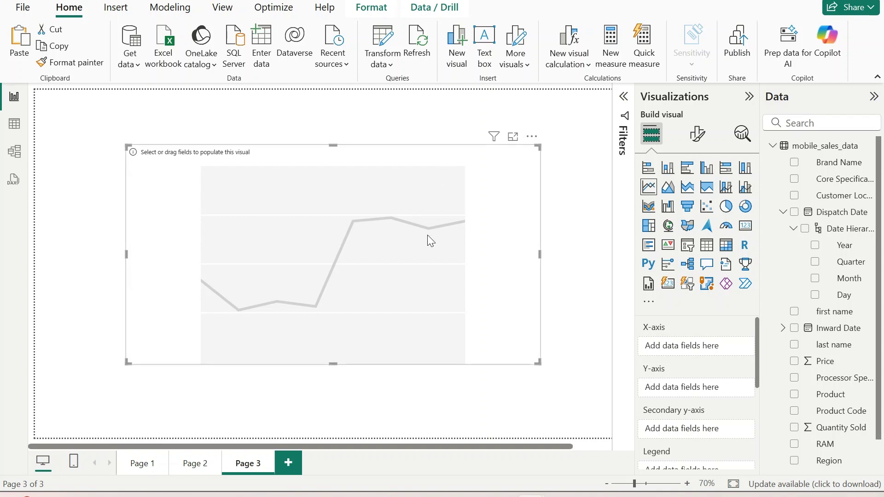
drag(427, 234, 389, 205)
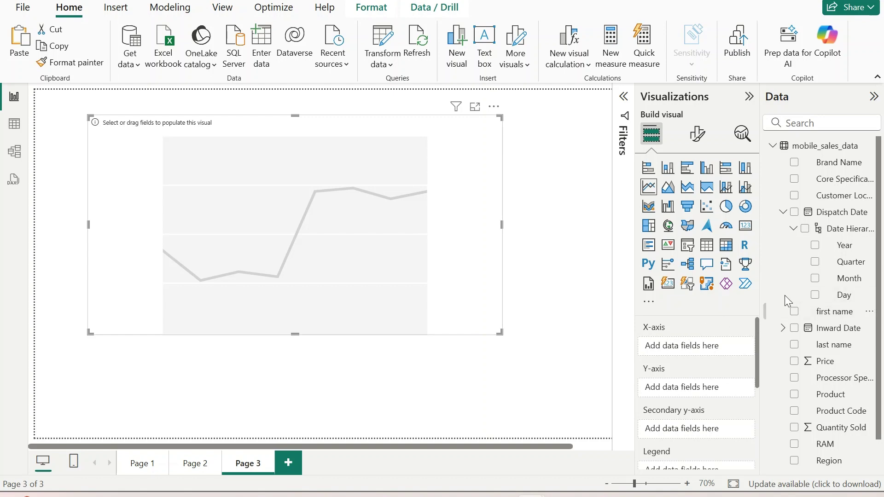
Step: Plot Quantity Sold on the secondary y-axis against the Dispatch Date month on the x-axis of the line chart
drag(834, 278, 696, 346)
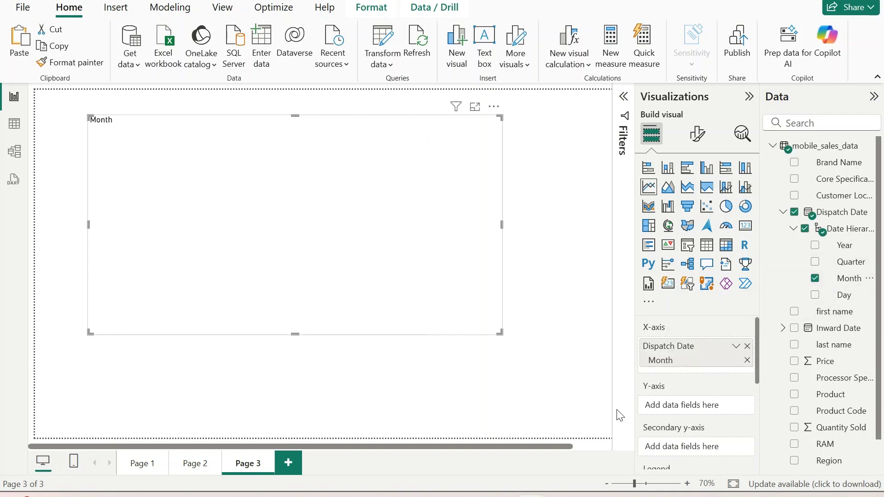
scroll(702, 410, down, 2)
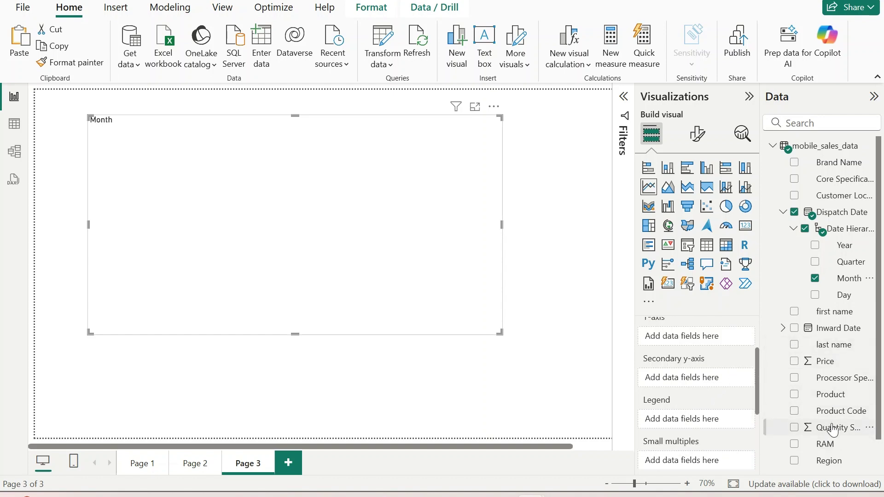
mouse_move(828, 427)
mouse_down()
mouse_move(718, 389)
mouse_move(712, 378)
mouse_up()
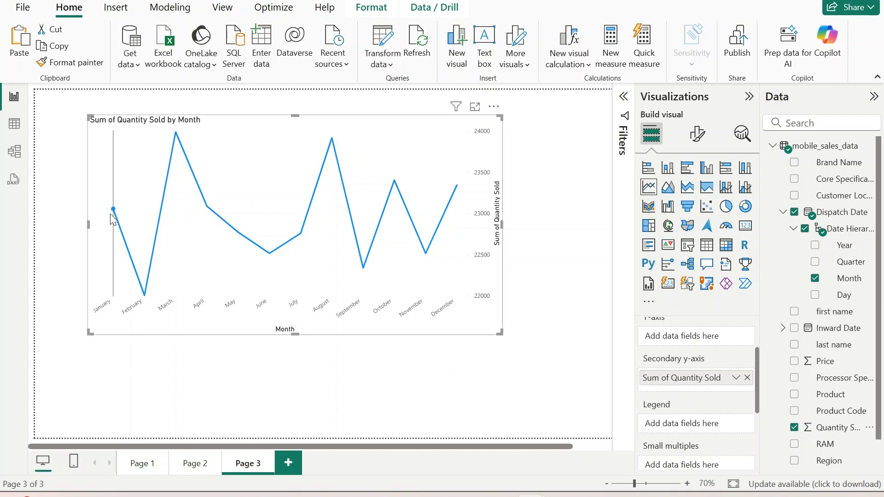
mouse_move(111, 208)
mouse_move(143, 294)
mouse_move(183, 142)
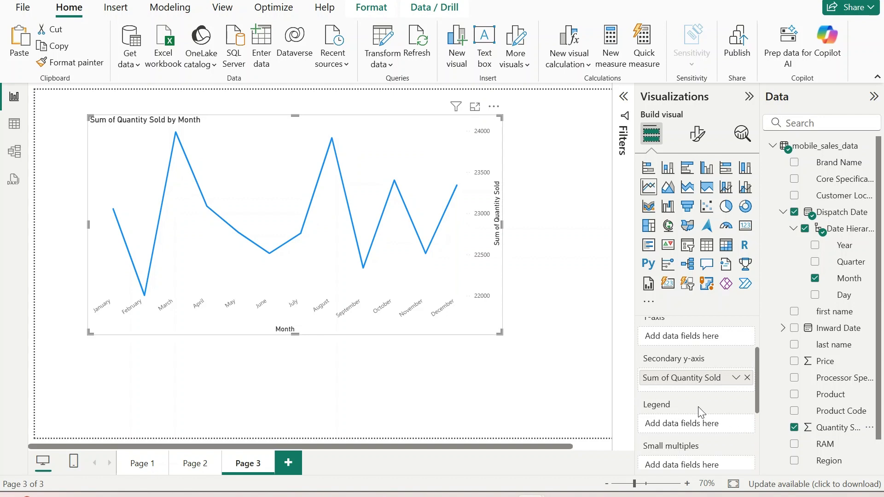
Step: Split the line chart by the Dispatch Date year as legend and shift the chart slightly down and to the right
scroll(708, 397, down, 3)
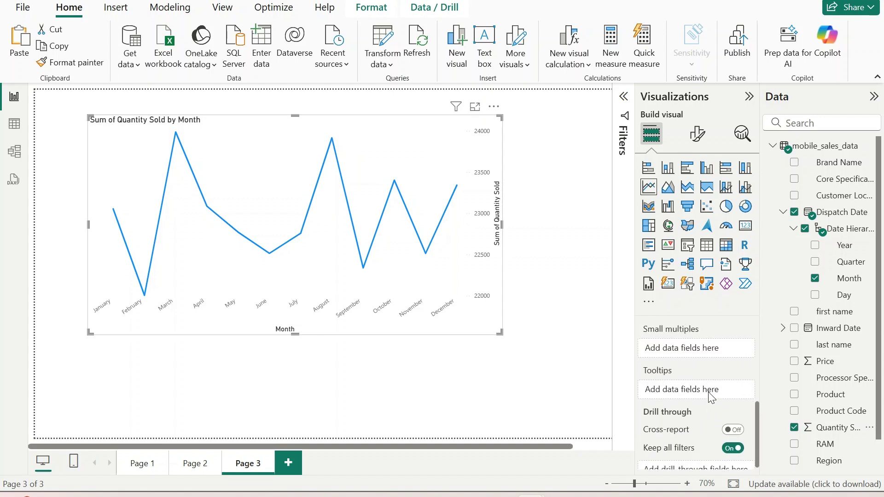
scroll(709, 396, up, 3)
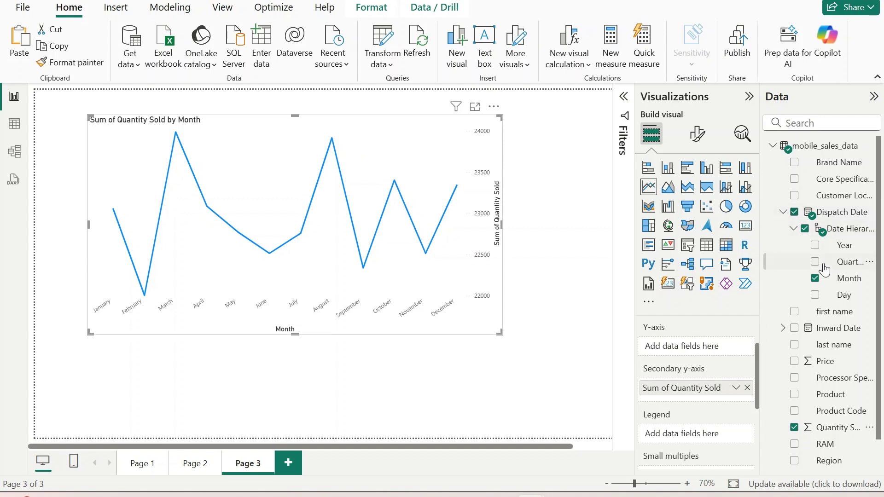
drag(842, 245, 735, 442)
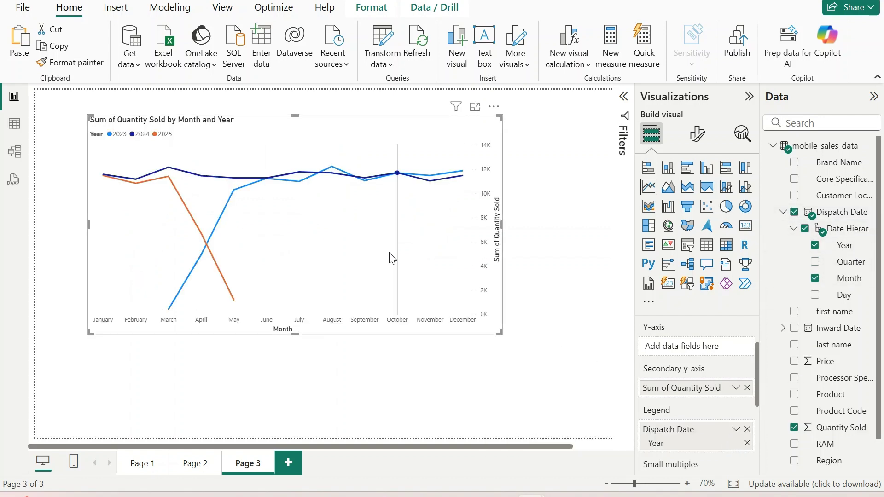
drag(391, 253, 399, 268)
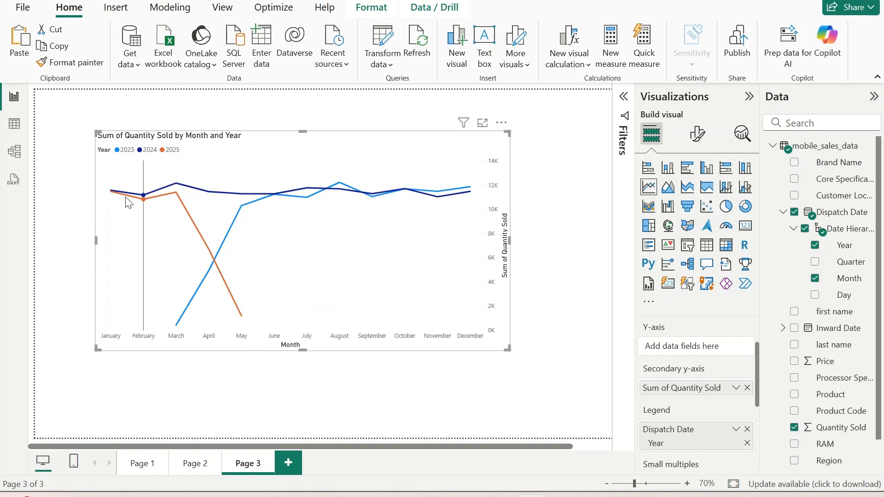
Step: Examine the monthly quantities sold for 2023, 2024 and 2025 along the line chart
mouse_move(111, 190)
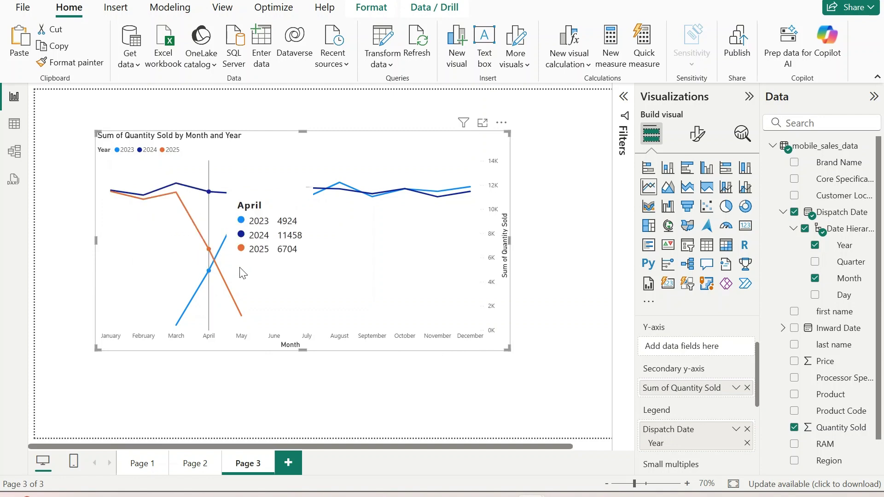
mouse_move(177, 328)
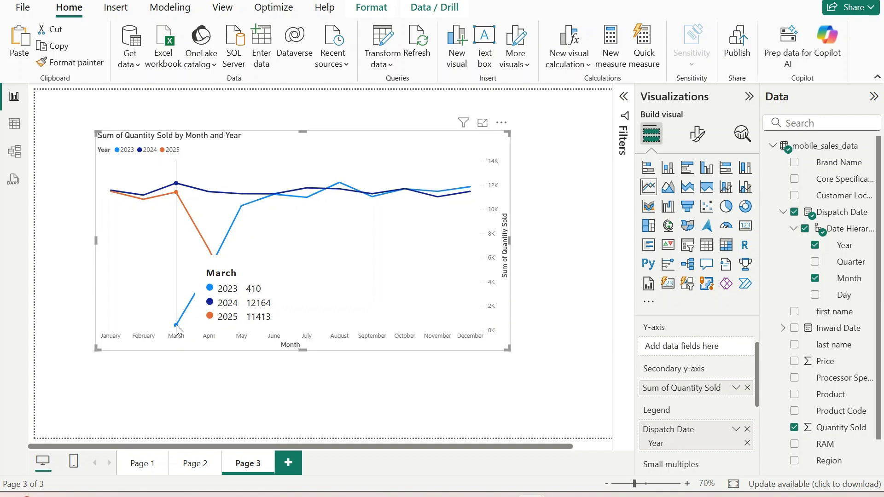
mouse_move(208, 273)
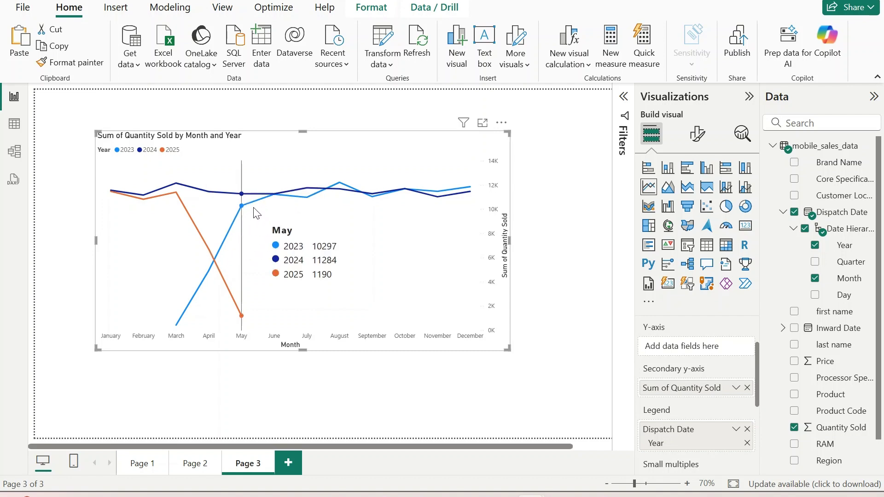
mouse_move(440, 195)
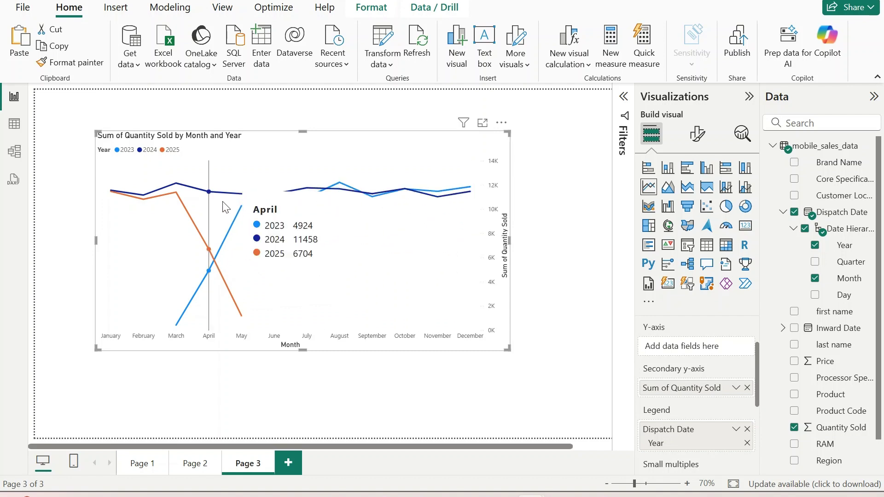
mouse_move(176, 184)
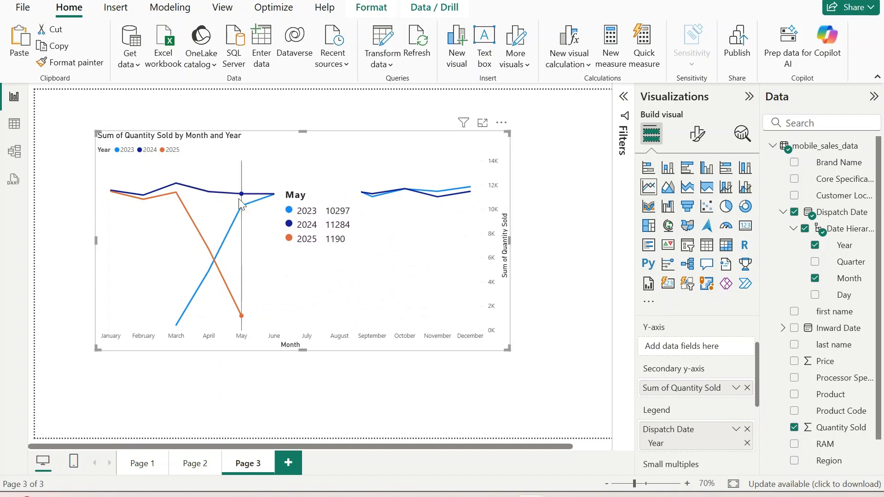
mouse_move(279, 203)
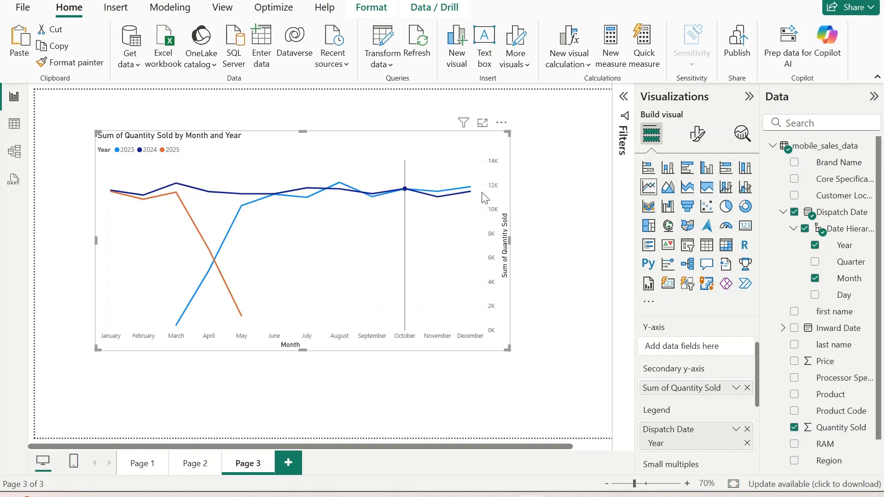
Step: Set the font size of the line chart's x-axis values to 10
click(696, 133)
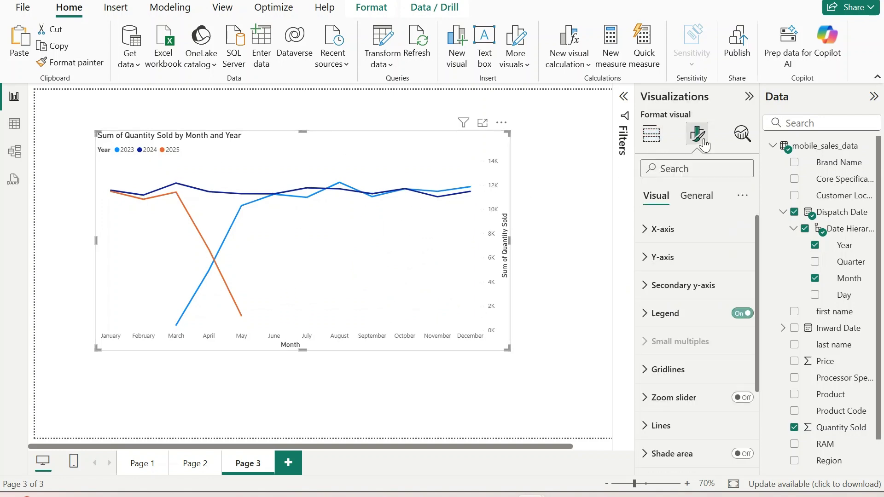
click(649, 234)
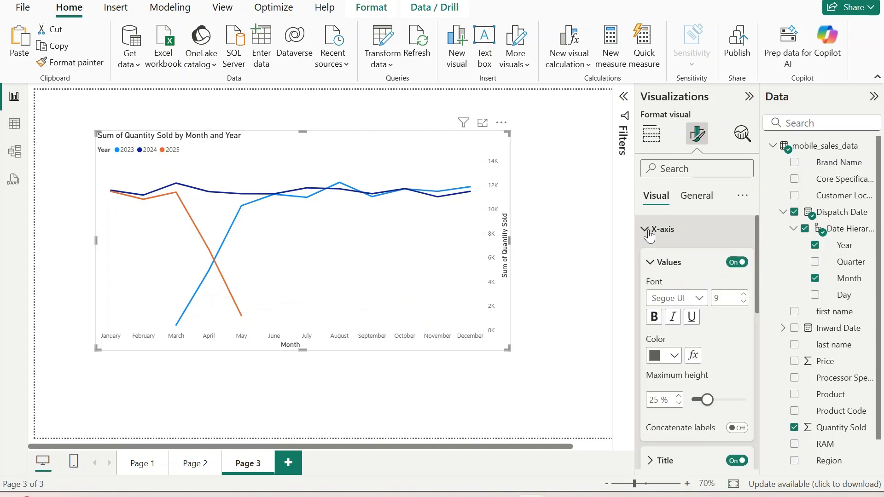
click(745, 295)
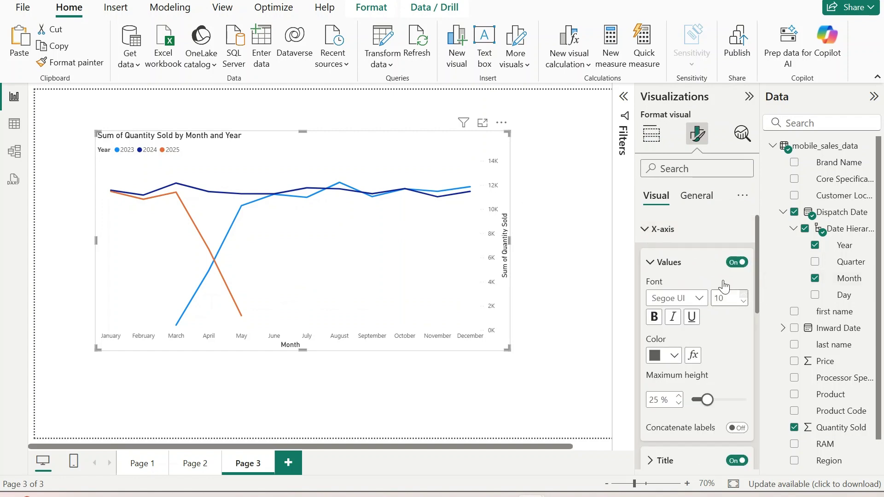
click(646, 236)
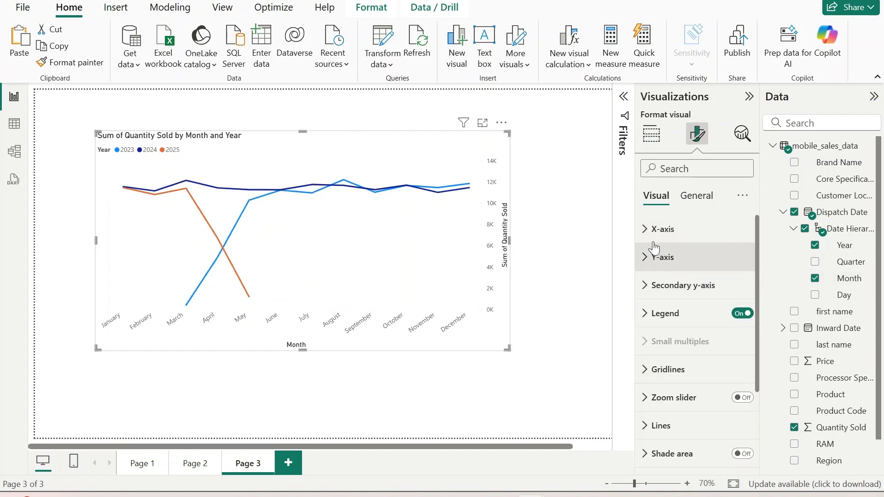
click(649, 240)
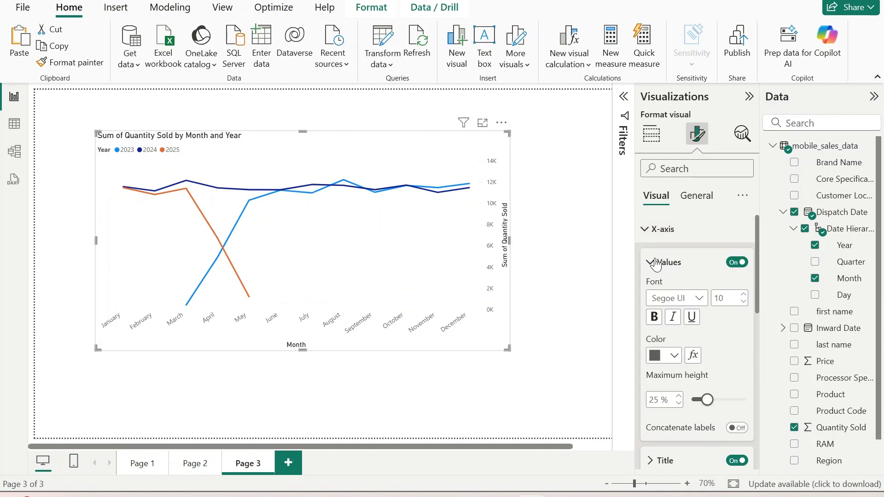
click(651, 228)
Step: Turn on data labels for the line chart and look over its other formatting options
scroll(705, 327, down, 2)
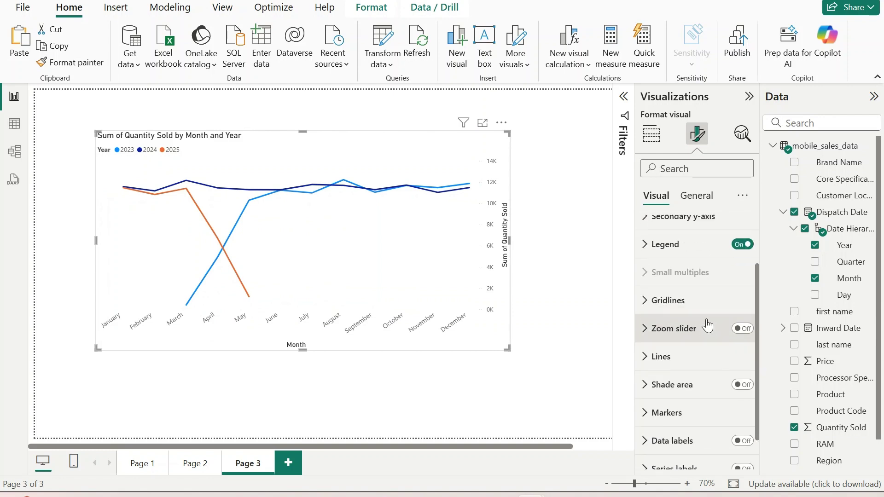
scroll(708, 326, down, 1)
click(742, 399)
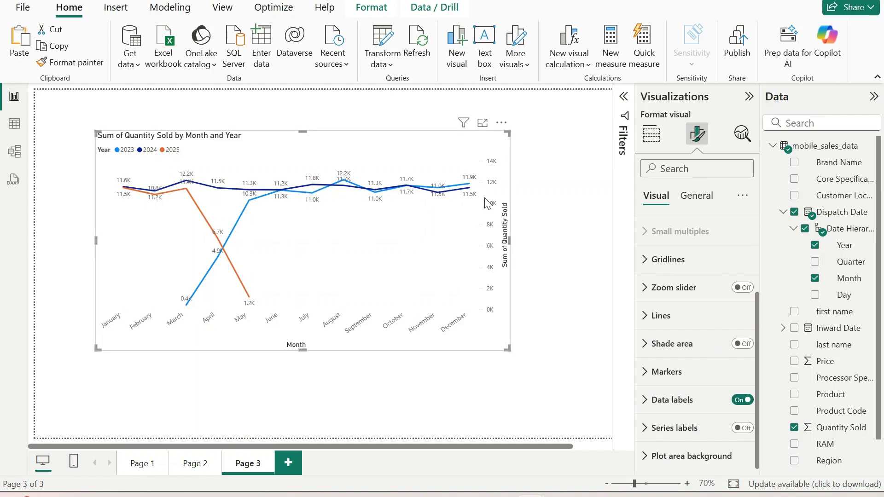
scroll(704, 352, up, 3)
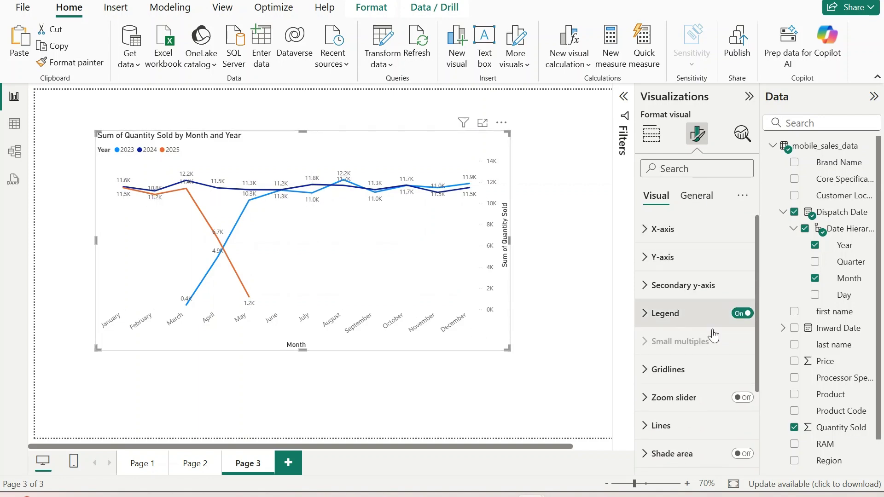
scroll(706, 410, down, 3)
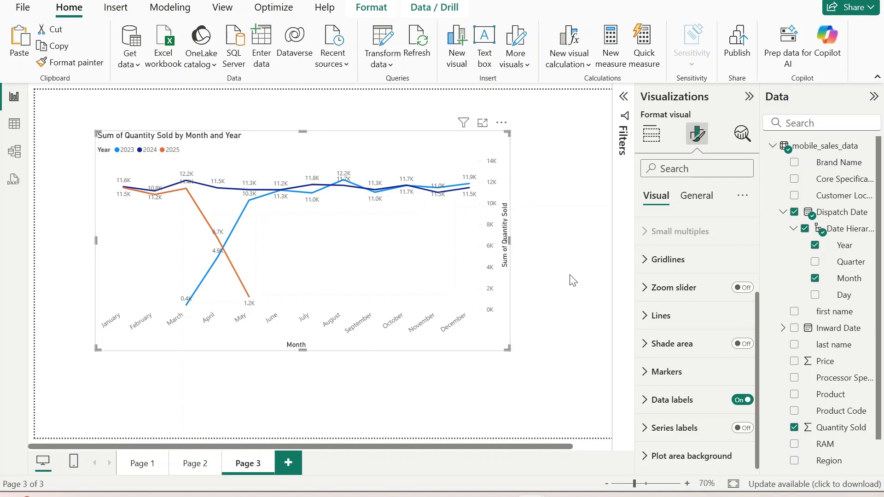
Step: Insert a card visual on a new blank page and reshape it into a short, wide box away from the page corner
click(651, 134)
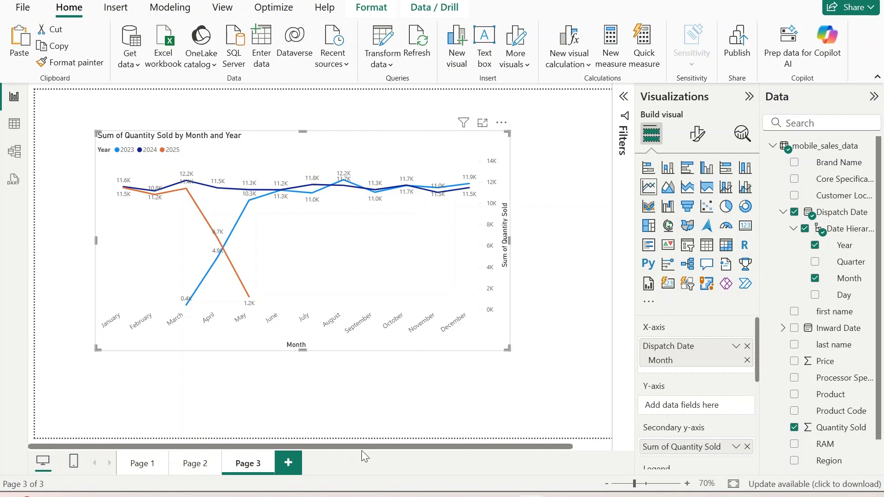
click(286, 465)
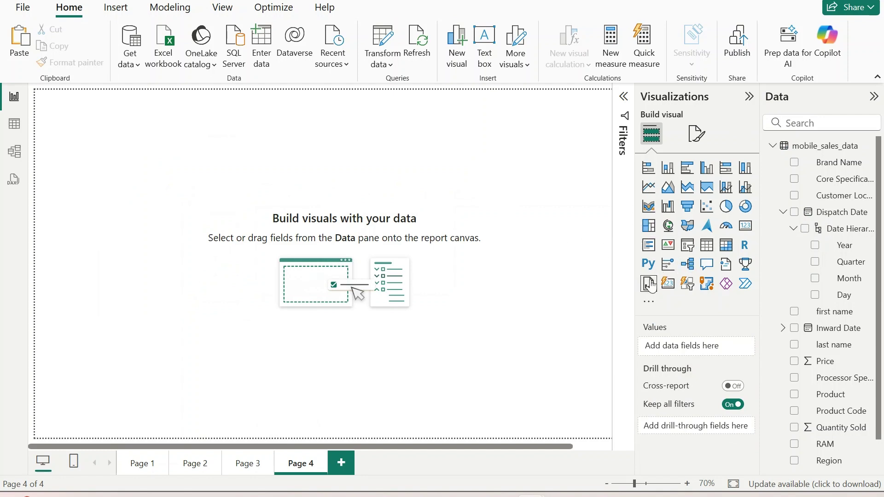
click(745, 225)
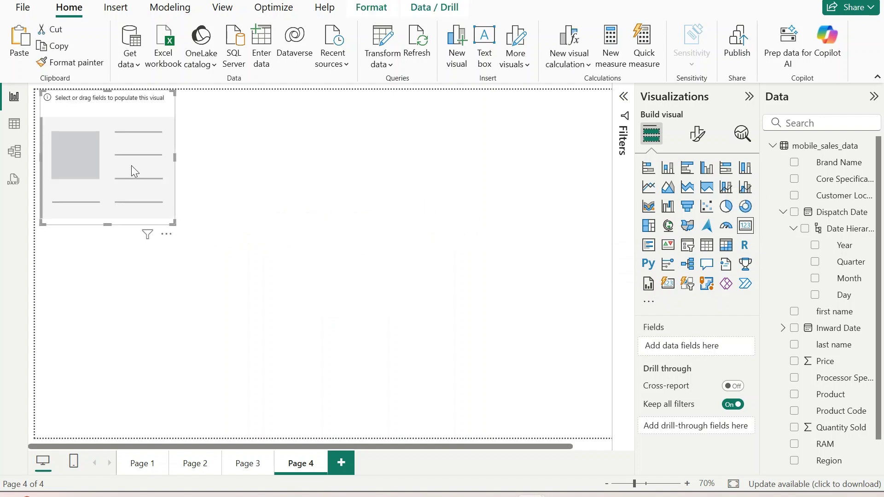
drag(131, 166, 221, 215)
drag(260, 274, 277, 202)
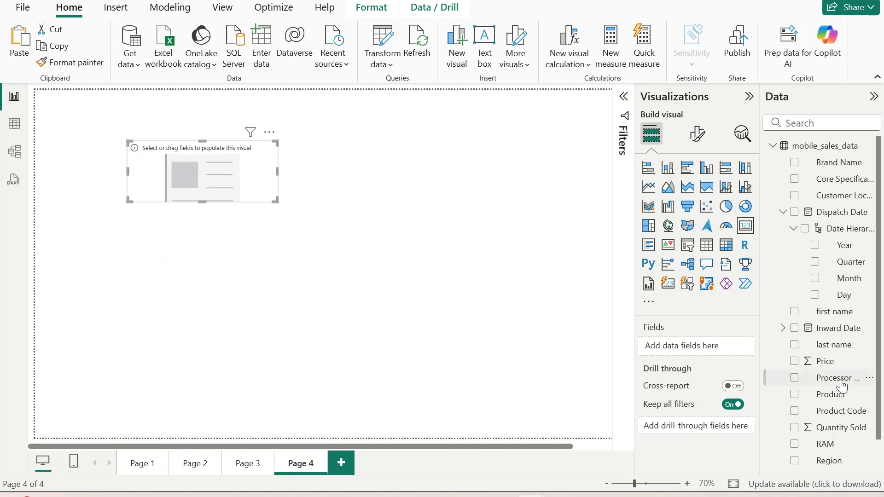
Step: Fill the card with Quantity Sold, then make it slightly taller and move it to the page's upper-left corner
scroll(835, 460, down, 2)
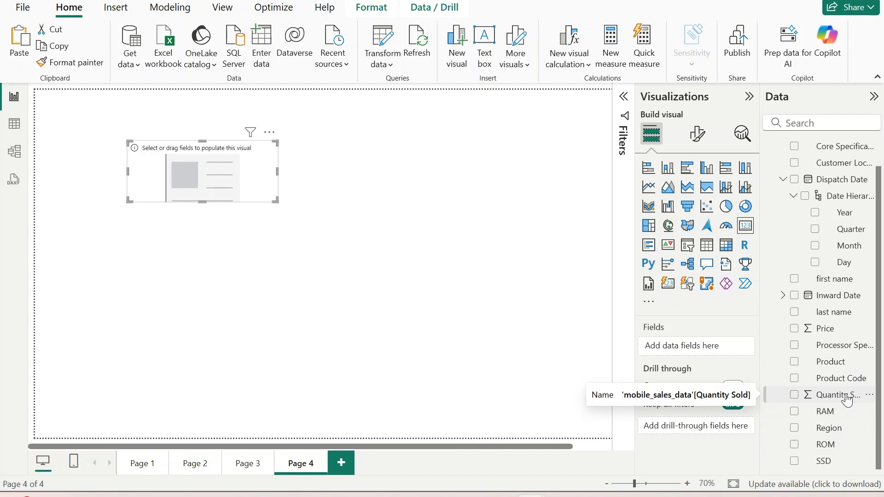
drag(845, 396, 717, 356)
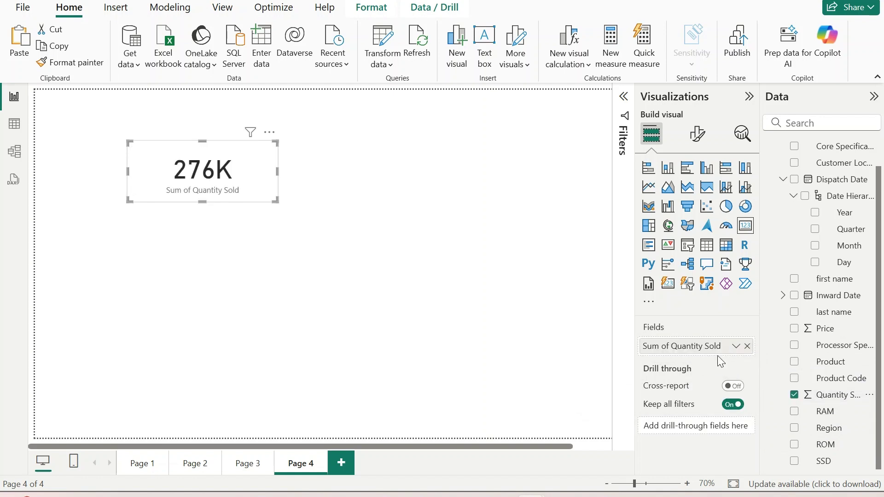
drag(276, 201, 279, 212)
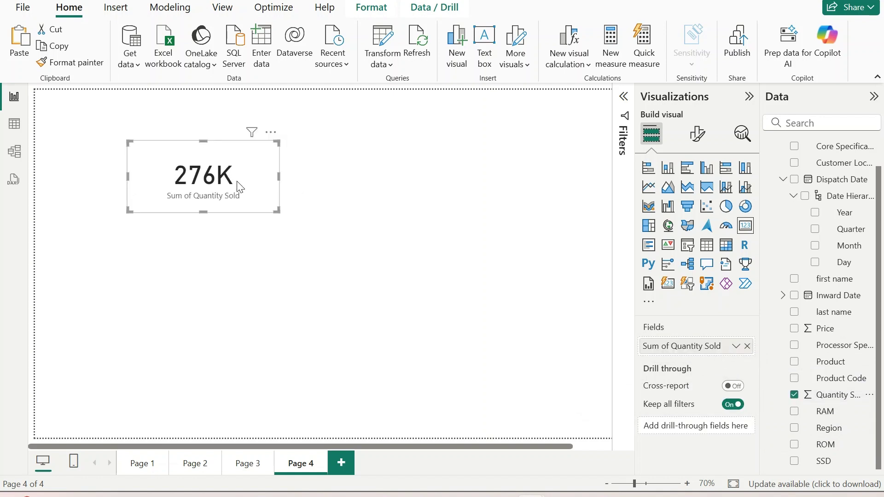
drag(240, 186, 151, 133)
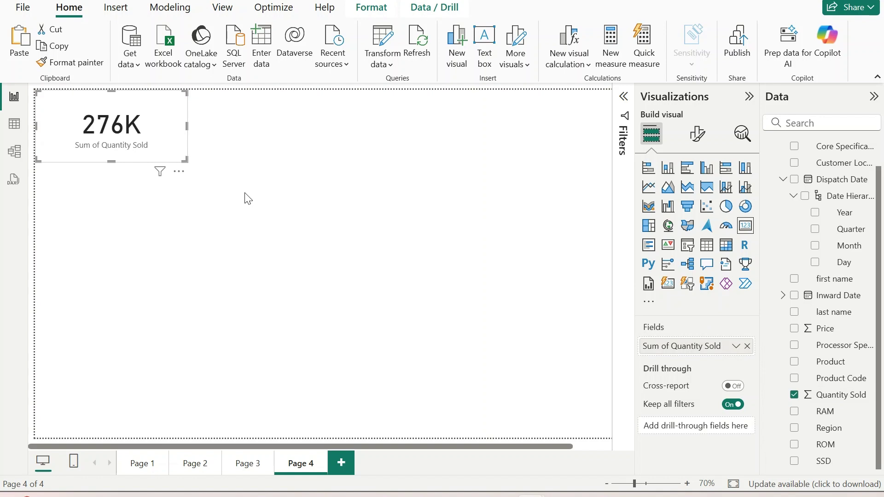
Step: Duplicate the Quantity Sold card and place the copy directly to the right of the original
click(259, 188)
key(ctrl+v)
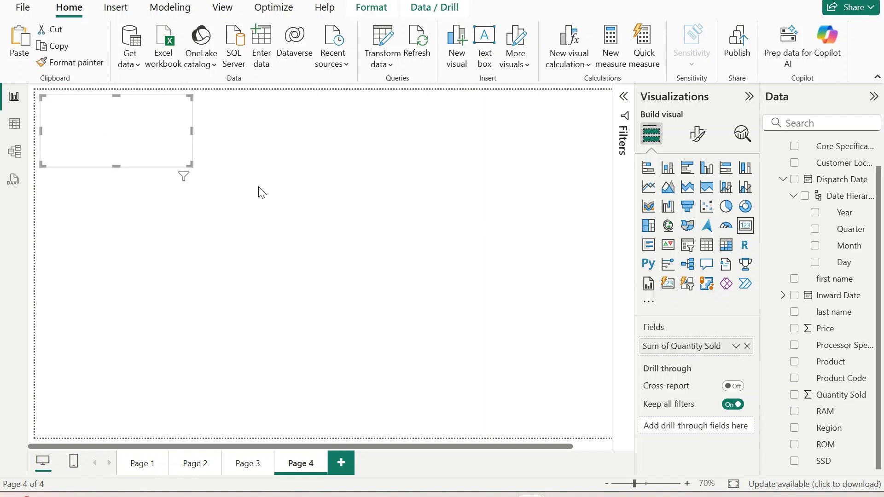
drag(147, 113, 290, 104)
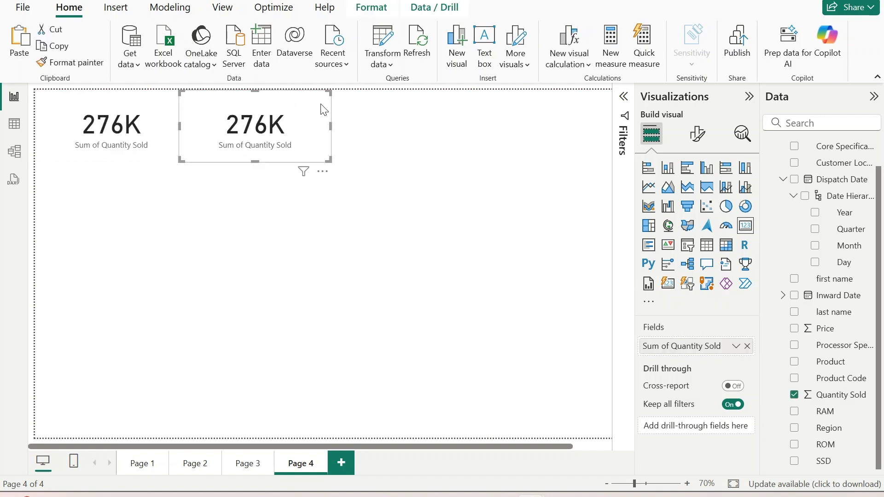
Step: Show the filters for the copied Quantity Sold card
click(622, 96)
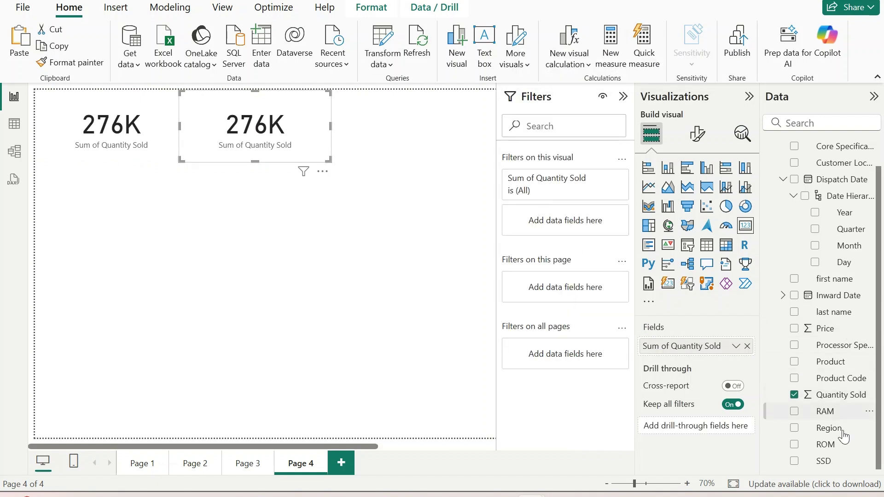
scroll(826, 401, up, 2)
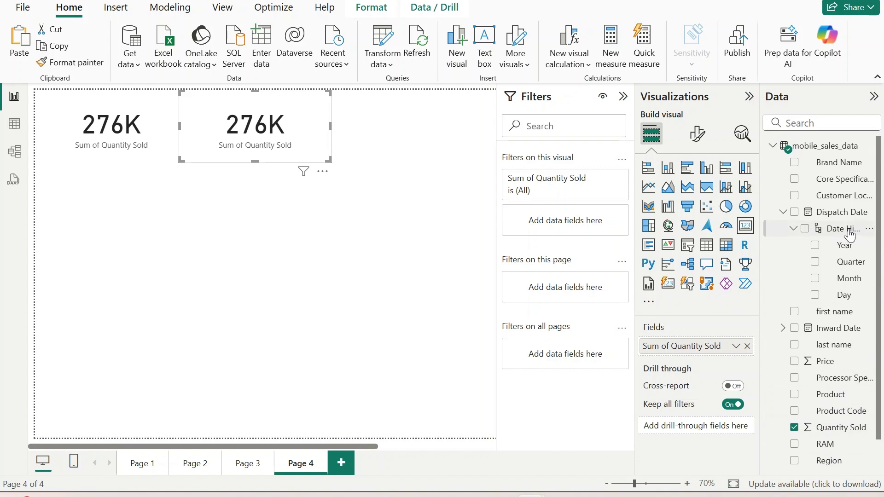
drag(852, 212, 631, 204)
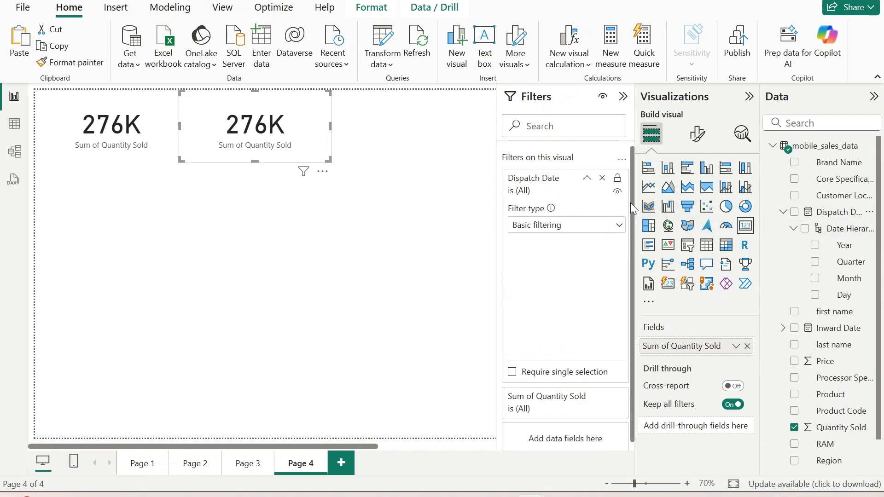
click(571, 225)
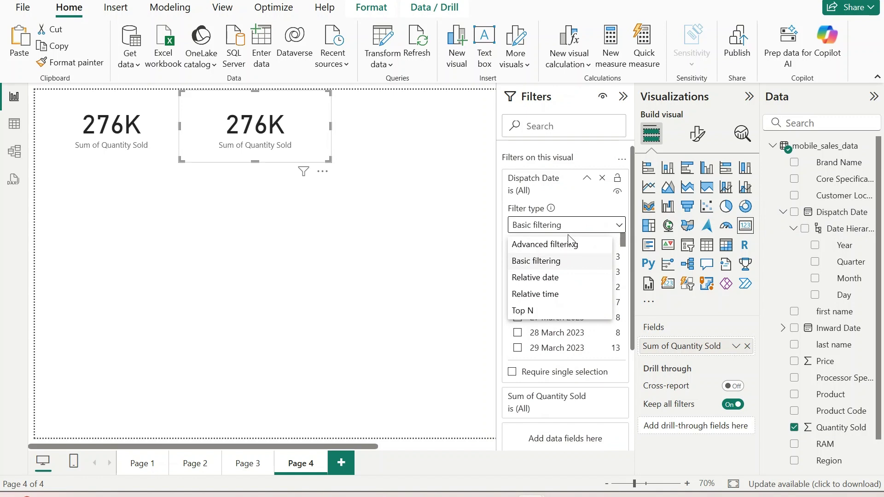
click(615, 226)
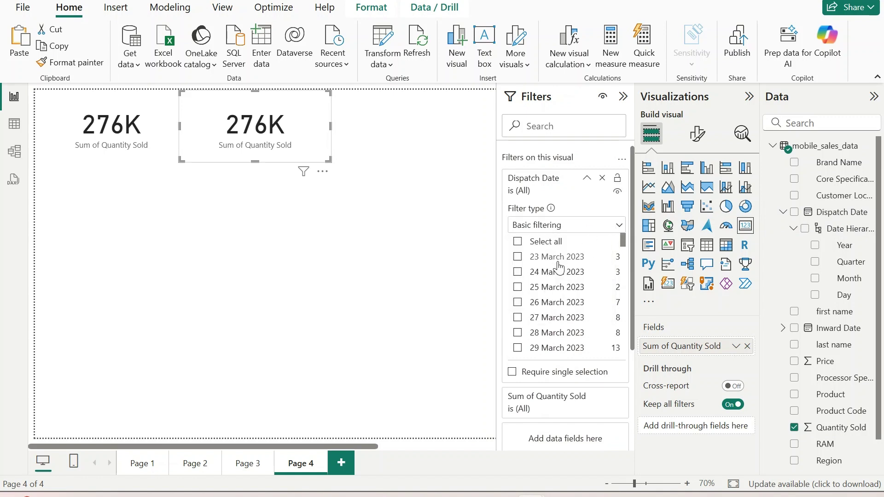
click(603, 179)
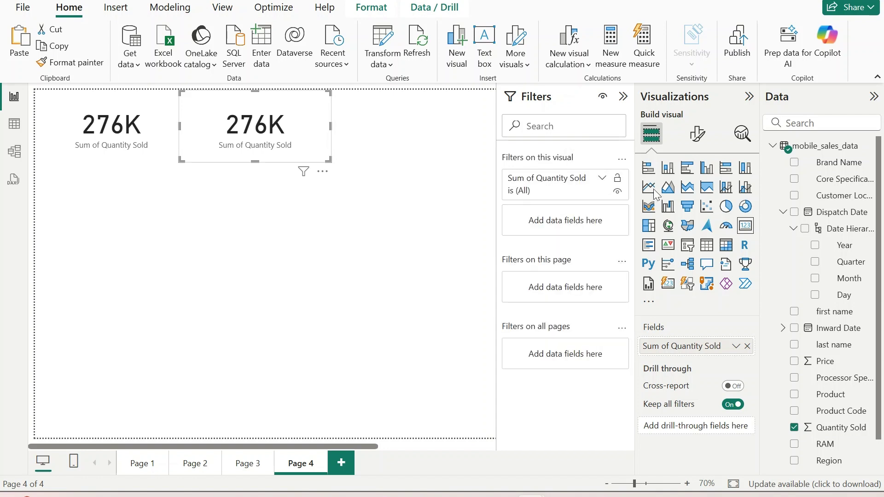
Step: Filter the copied card by the Dispatch Date year, using basic filtering with only 2023 selected
drag(846, 246, 623, 219)
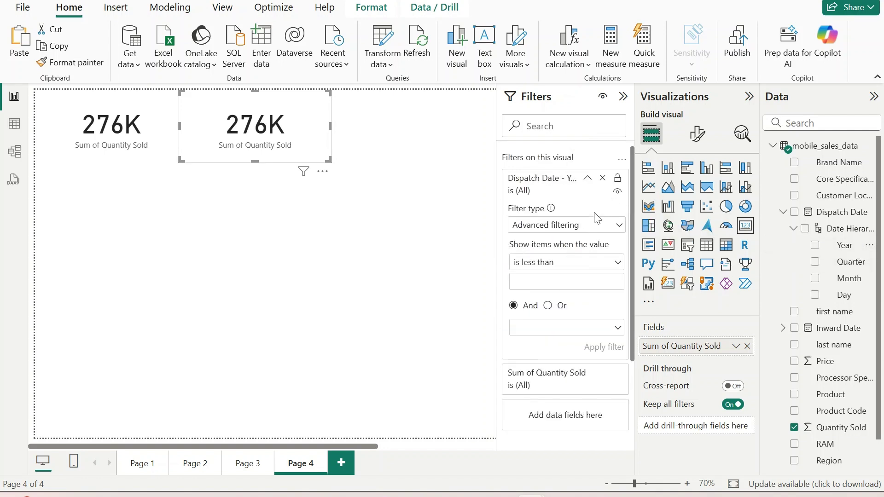
click(588, 232)
click(553, 260)
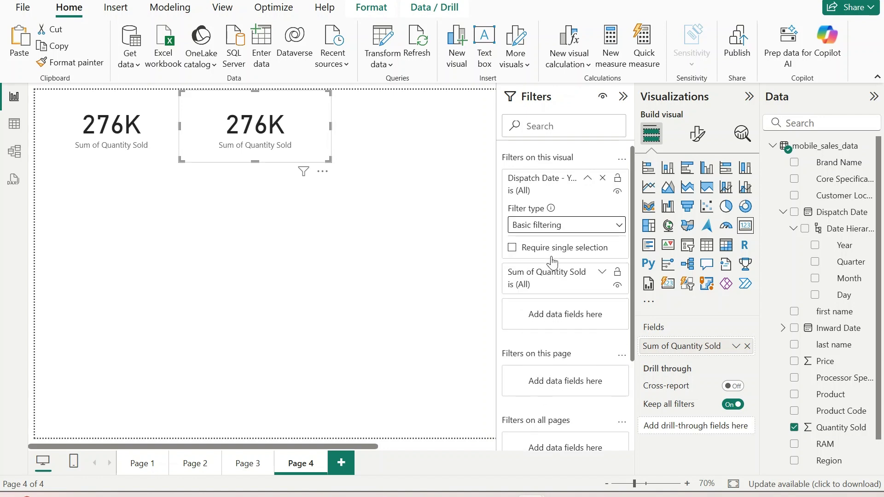
click(539, 257)
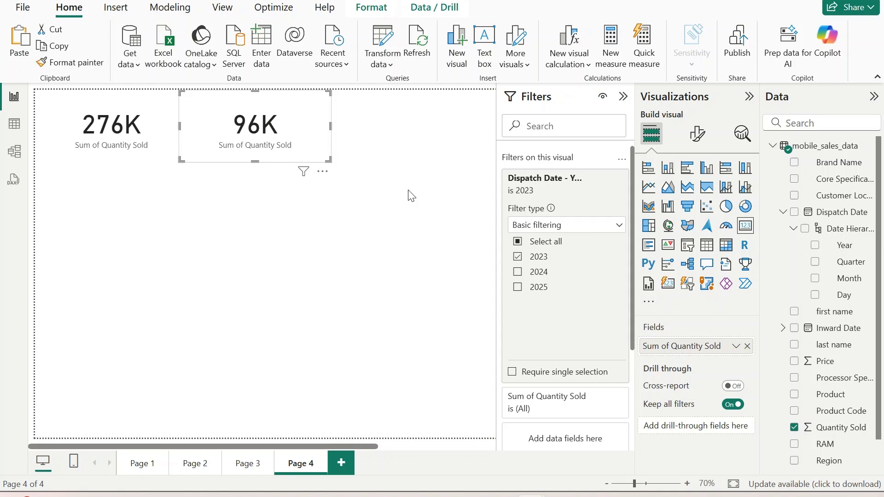
Step: Duplicate the Quantity Sold card and place the new copy directly to the right of the 2023 card
click(392, 135)
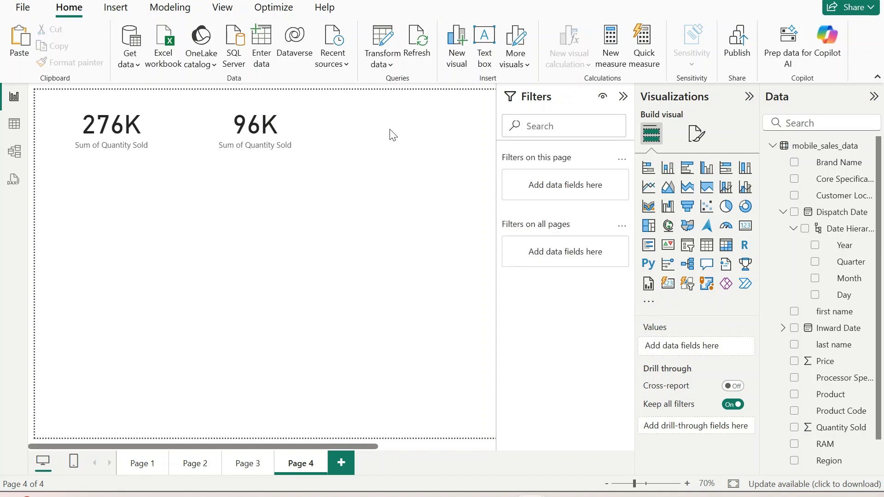
key(ctrl+v)
drag(239, 129, 385, 130)
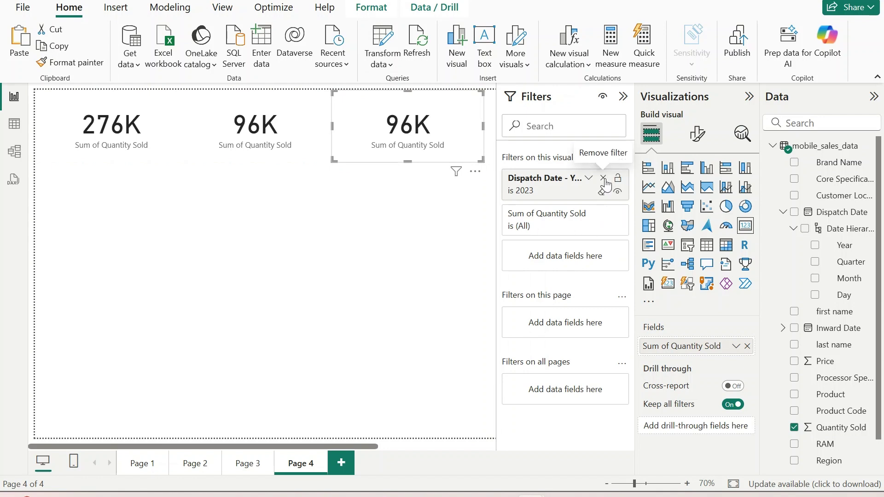
Step: Replace the third card's year filter with a new Dispatch Date year filter, using basic filtering with only 2024 selected
click(605, 182)
drag(845, 246, 580, 223)
click(585, 227)
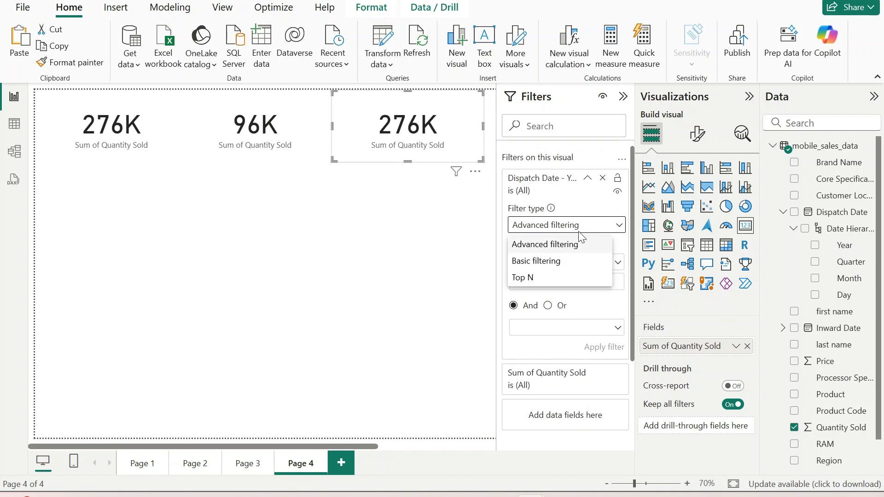
click(562, 261)
click(534, 272)
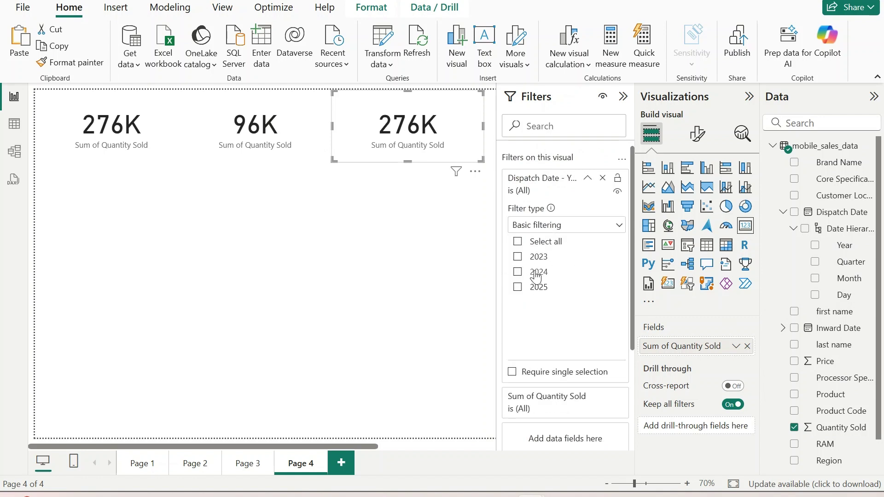
mouse_move(597, 186)
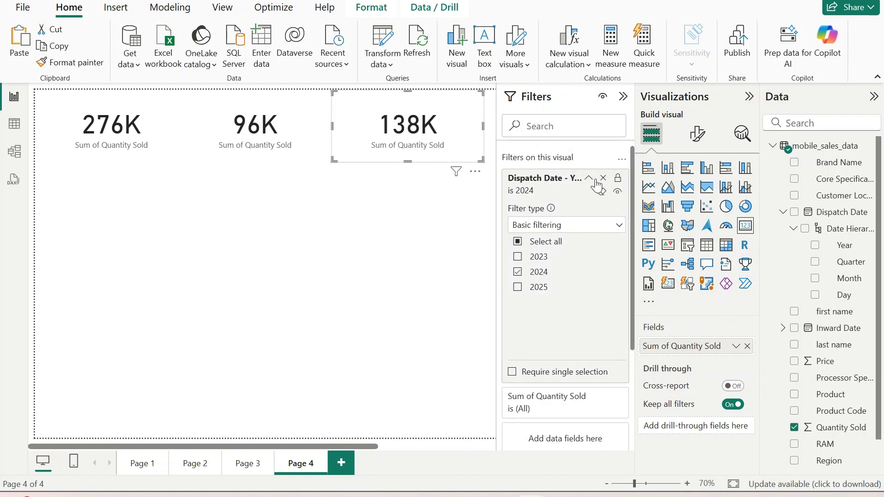
click(581, 184)
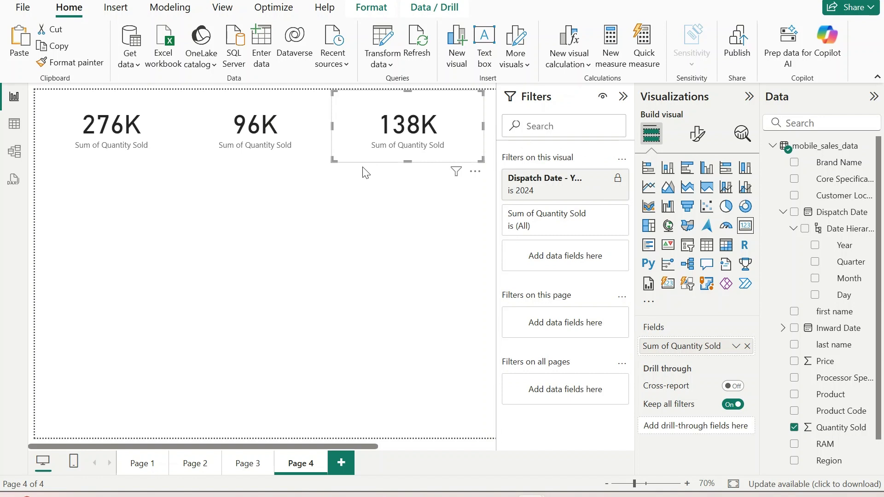
Step: Duplicate the 2024 card, set the copy's year filter to 2025 only, and position it below the top row of cards
click(267, 240)
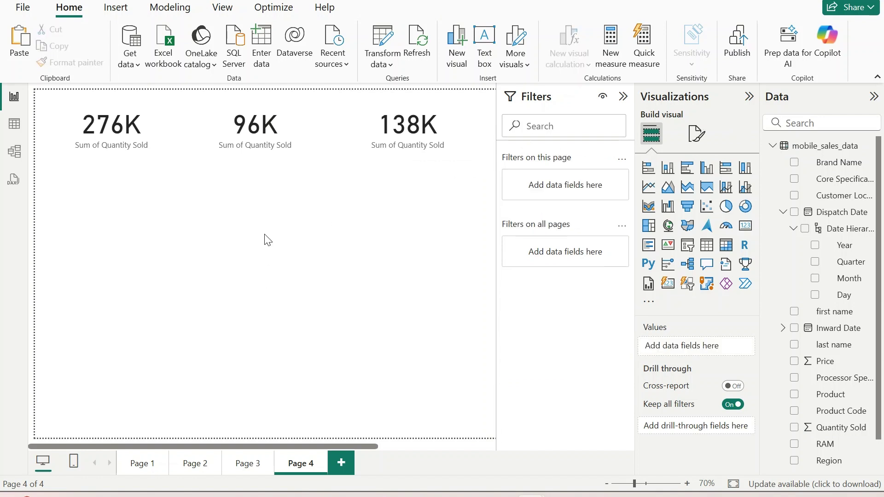
key(ctrl+v)
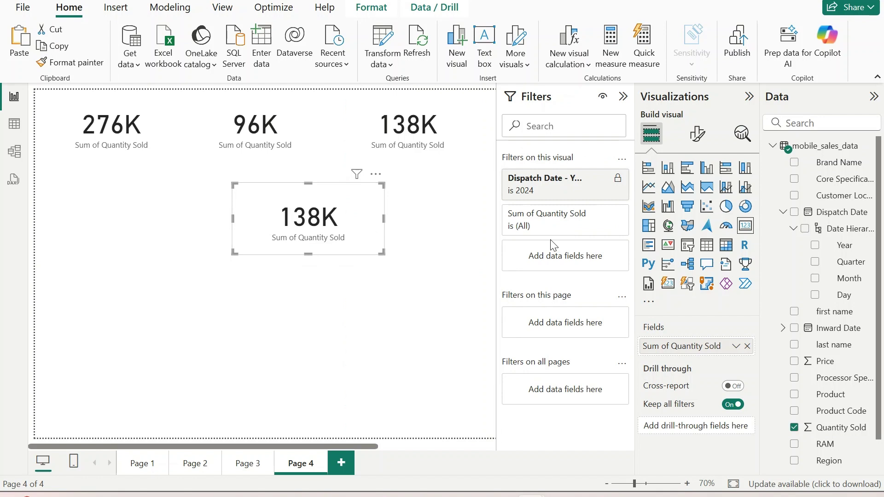
click(588, 179)
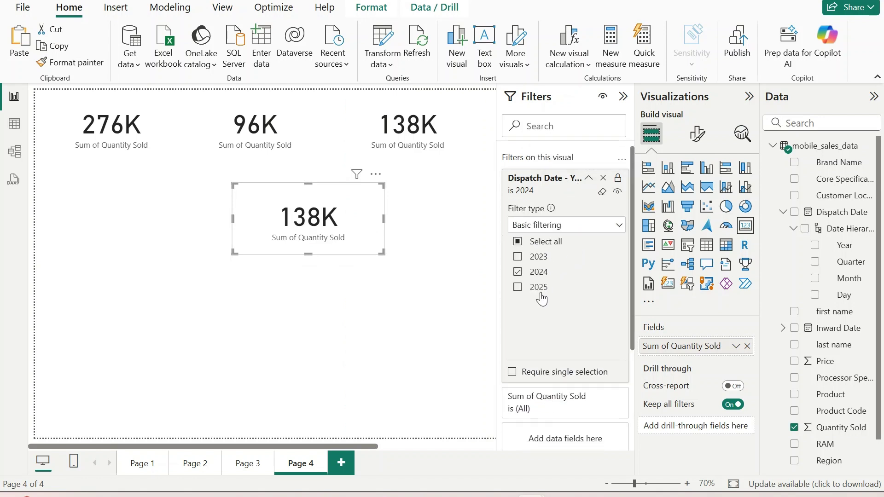
click(537, 287)
click(537, 272)
drag(376, 231, 446, 226)
Step: Turn off the category label on the card filtered to 2023
click(303, 144)
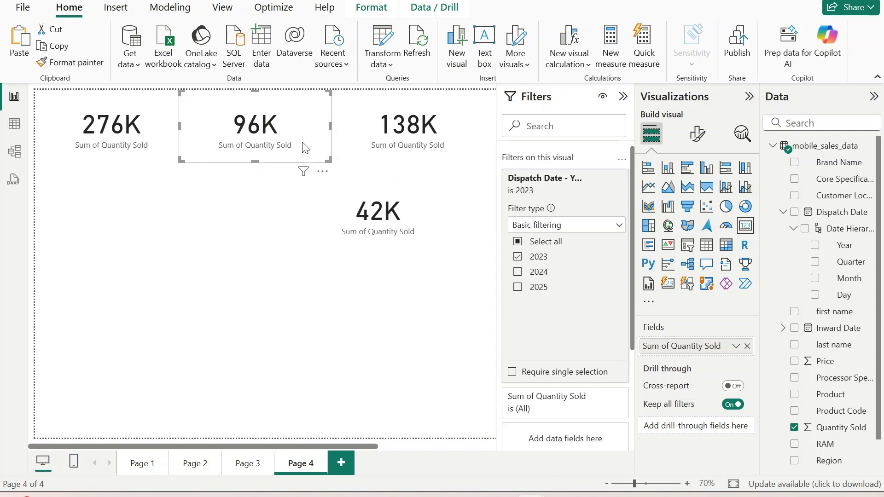
click(696, 139)
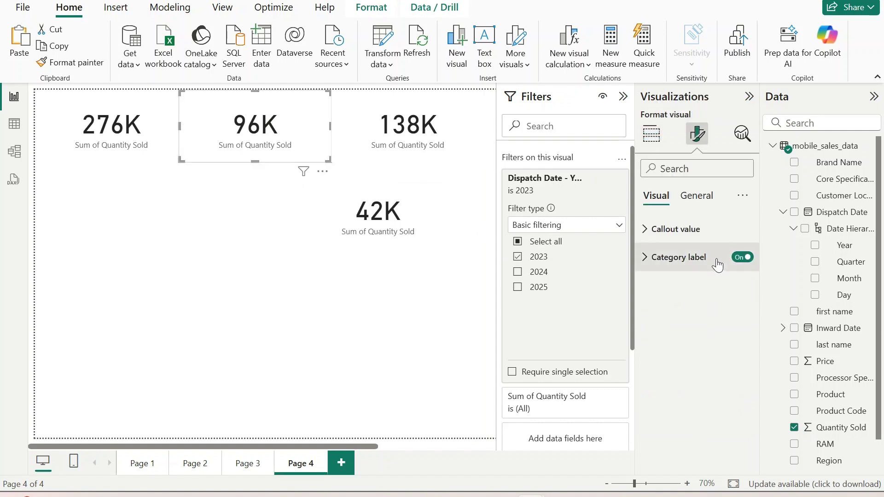
click(741, 257)
Step: Turn on the title of the 2023-filtered card and set its text to 2023
click(695, 196)
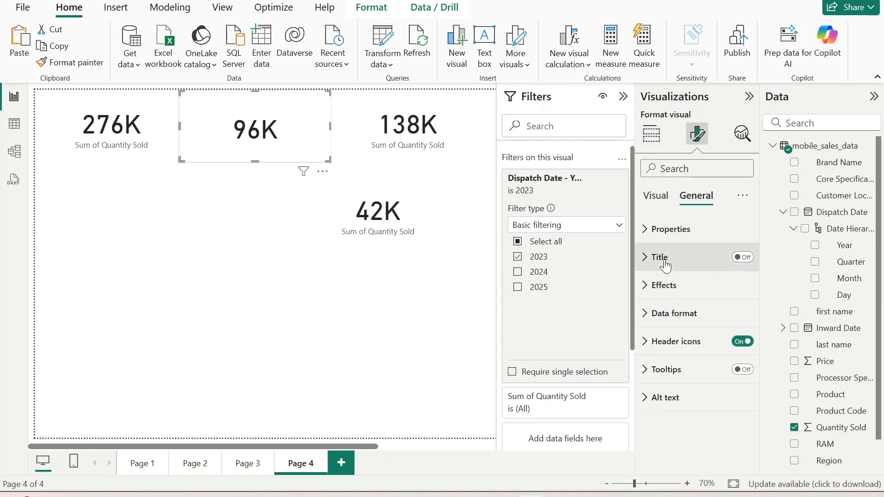
click(722, 260)
click(742, 257)
click(703, 289)
click(668, 326)
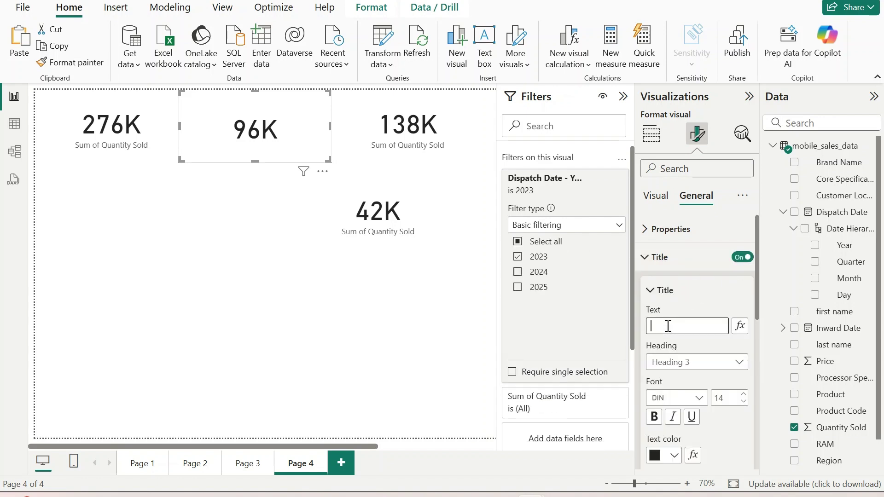
text(2)
text(00)
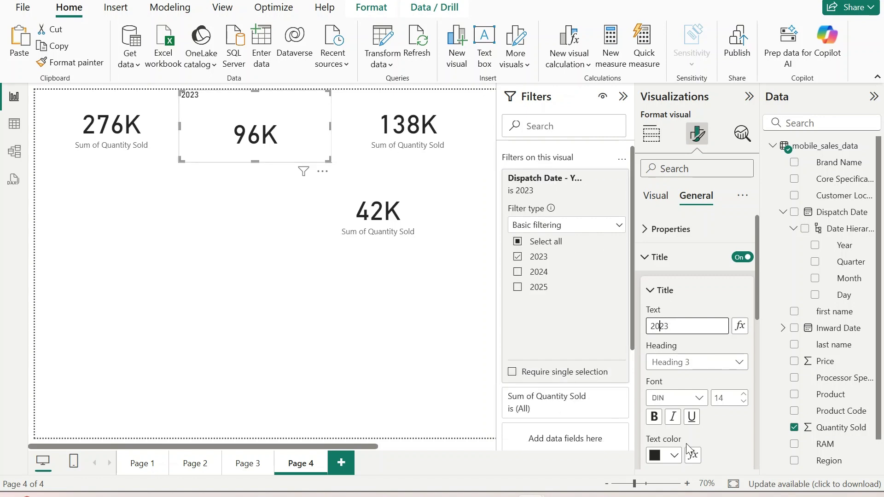
Step: Set the 2023 card title's font size to 19 and center it horizontally
click(733, 397)
key(BackSpace)
text(19)
scroll(716, 417, down, 3)
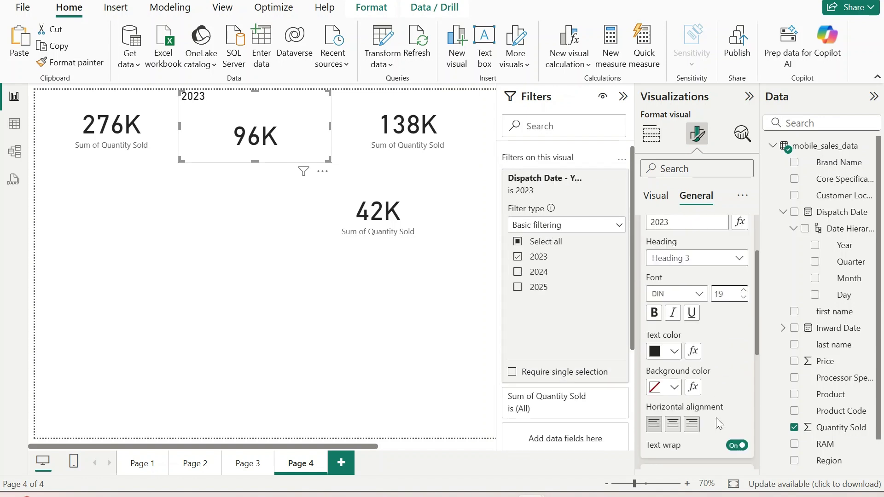
click(672, 390)
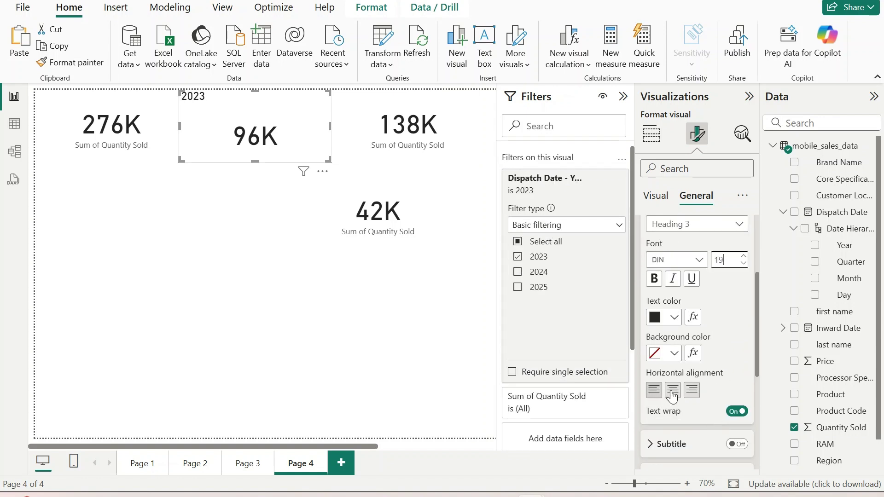
Step: Turn on the title of the card filtered to 2024 and set its text to 2024
click(467, 138)
scroll(681, 258, up, 3)
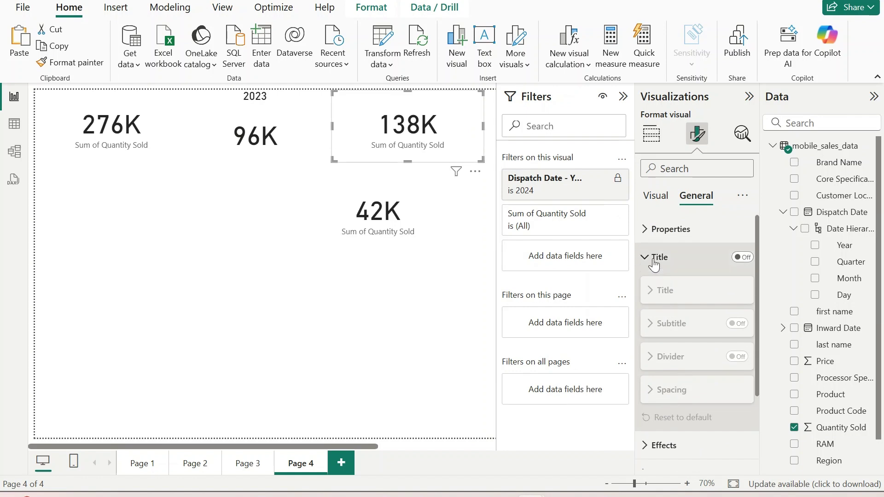
click(742, 257)
click(661, 295)
click(662, 297)
click(677, 291)
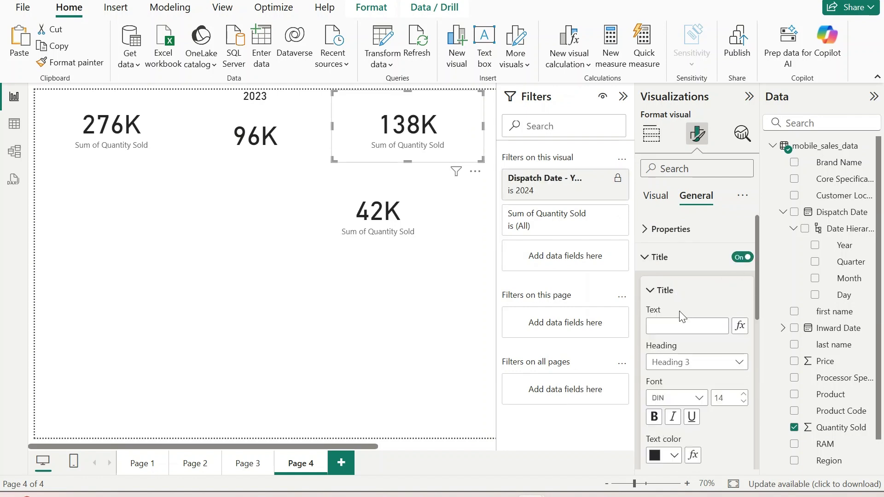
click(677, 321)
text(2024)
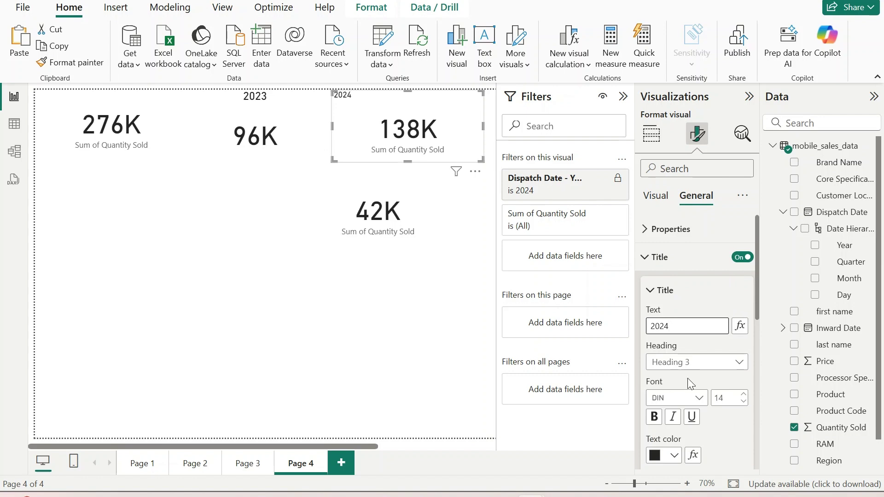
Step: Set the 2024 card title's font size to 20 and center it horizontally
scroll(686, 378, down, 2)
double_click(729, 330)
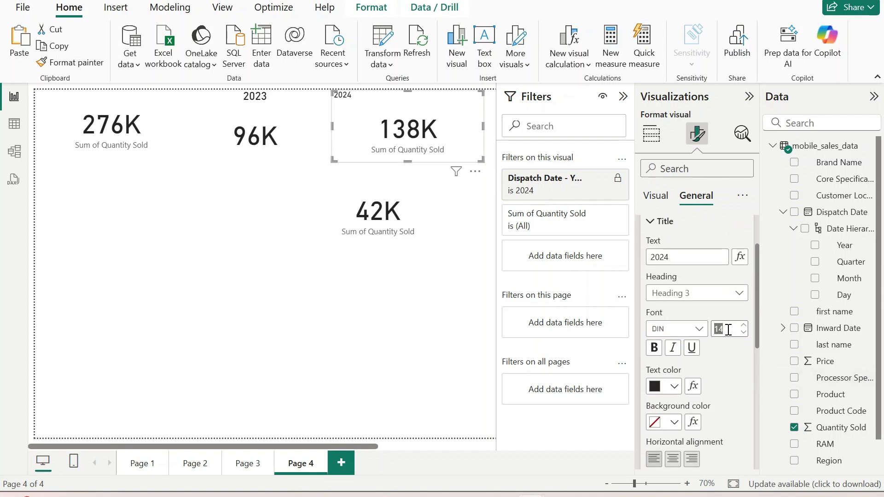
key(BackSpace)
text(20)
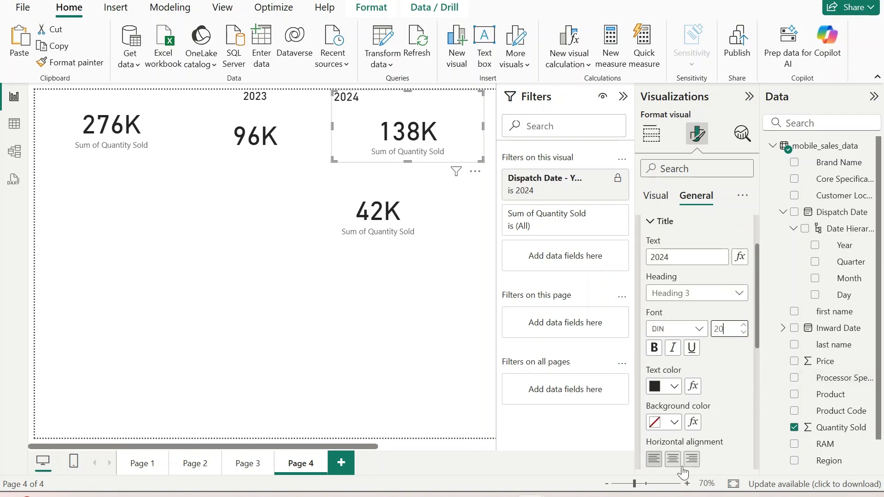
click(672, 458)
Step: Turn on the title of the card filtered to 2025, set its text to 2025, and center it horizontally
click(432, 223)
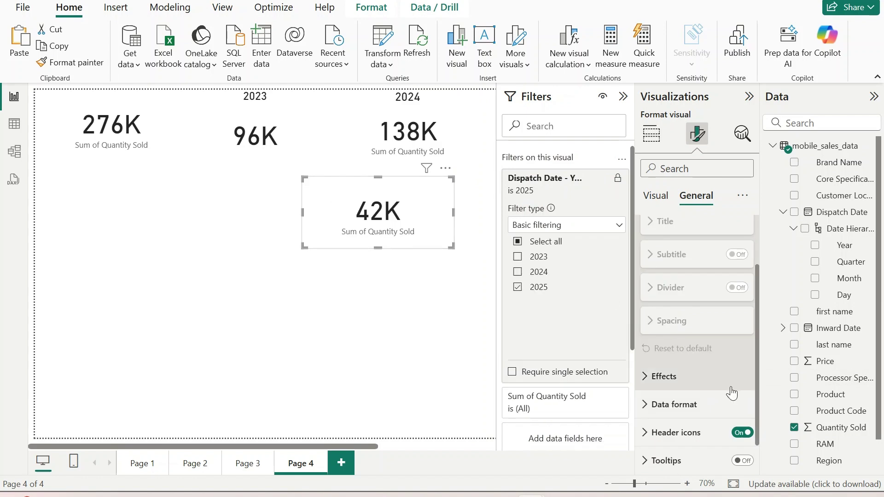
click(742, 257)
click(657, 290)
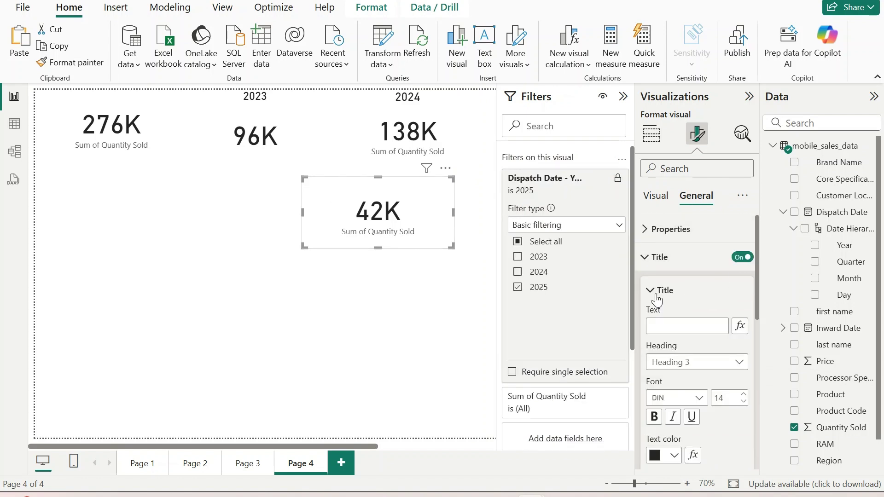
click(662, 291)
click(664, 291)
click(680, 321)
text(2025)
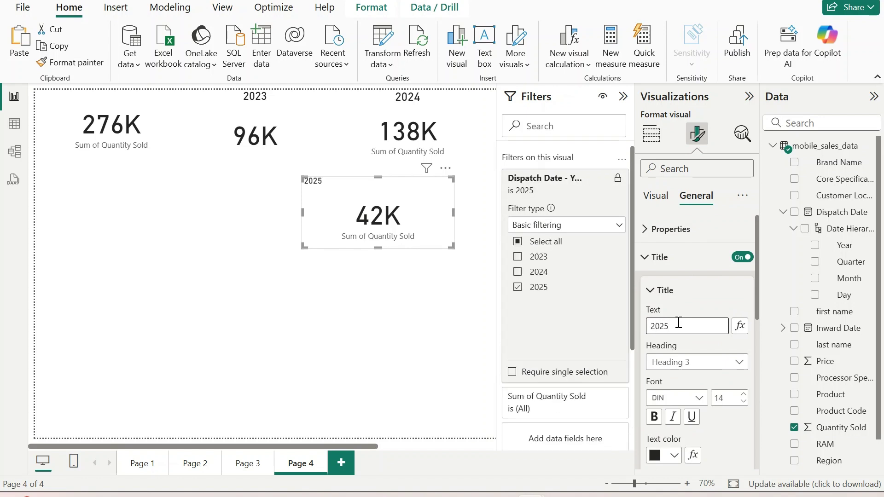
scroll(727, 449, down, 5)
click(671, 324)
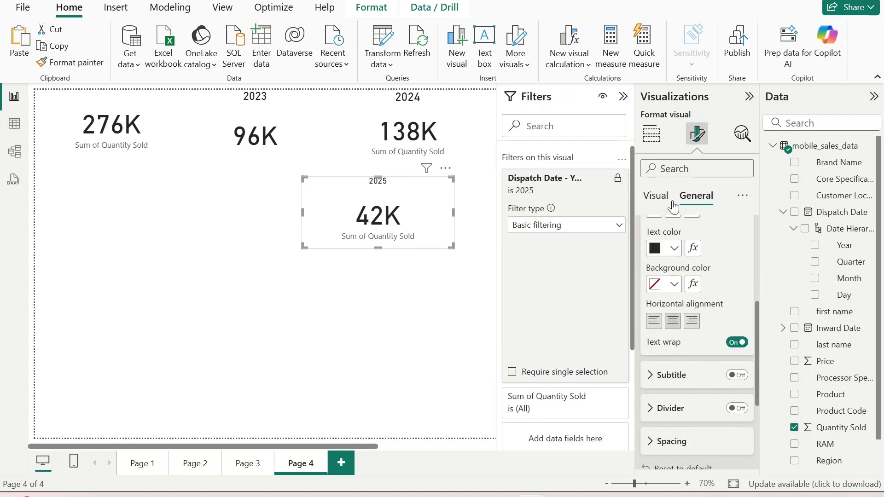
Step: Turn off the 2025 card's category label and move the card into the top row beside the 2024 card
click(655, 196)
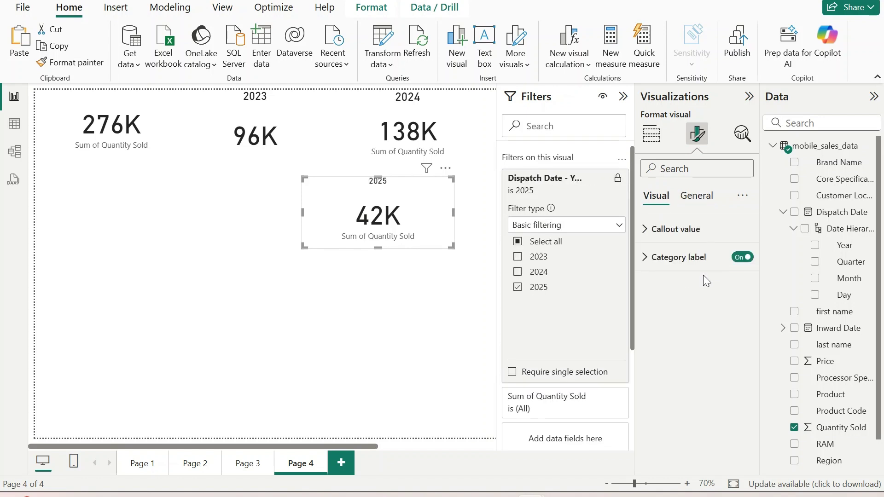
click(741, 257)
click(749, 98)
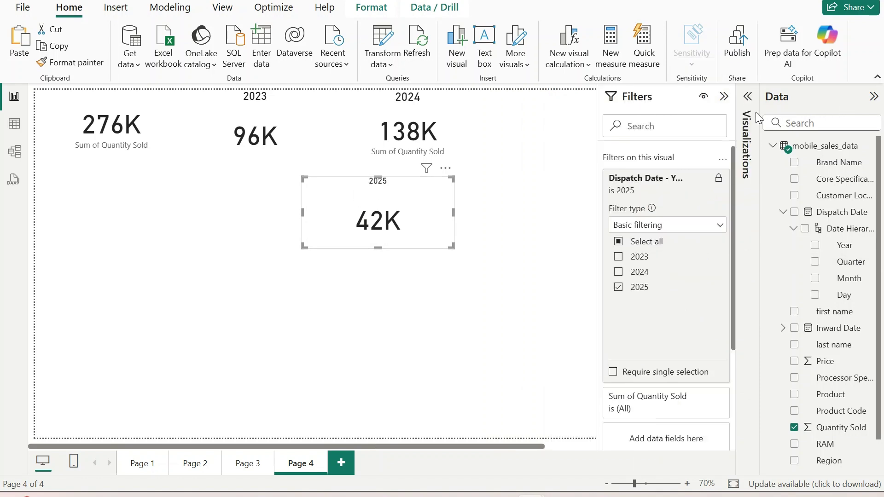
click(721, 97)
click(872, 97)
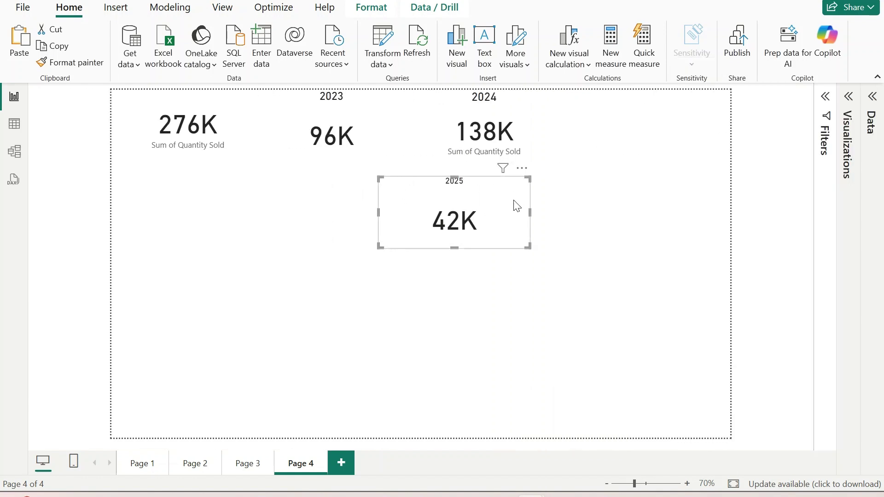
drag(515, 205, 698, 119)
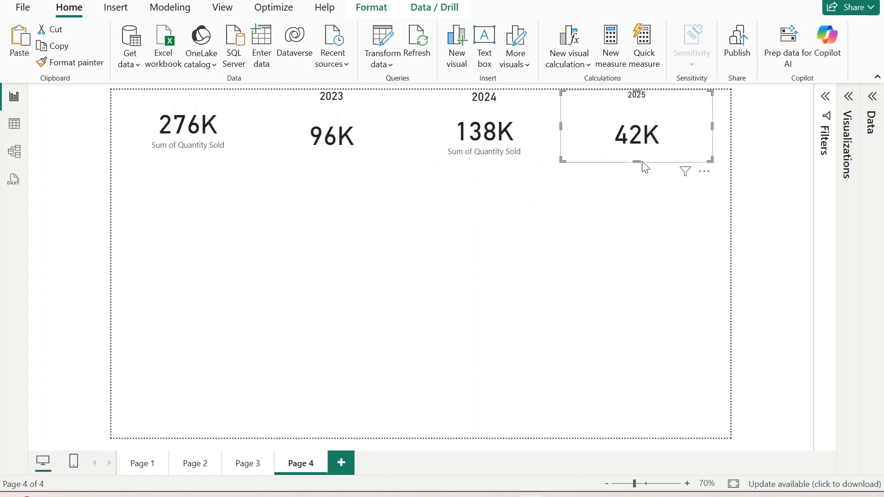
click(190, 159)
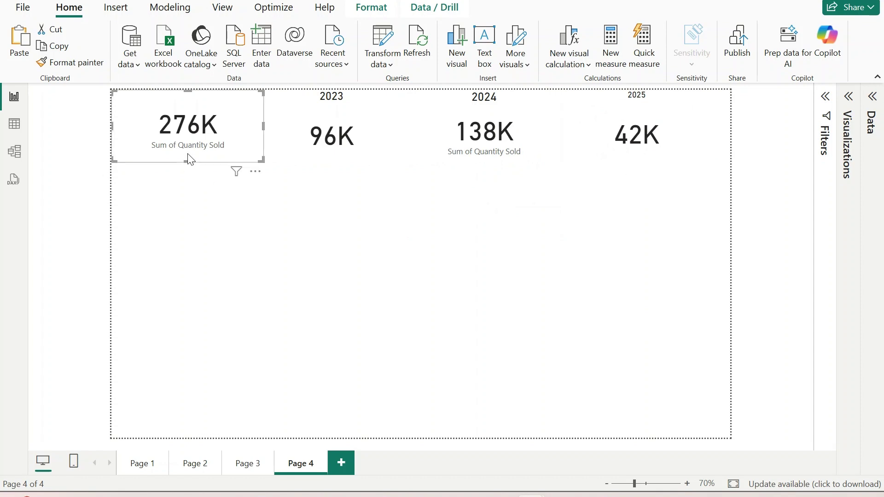
click(322, 161)
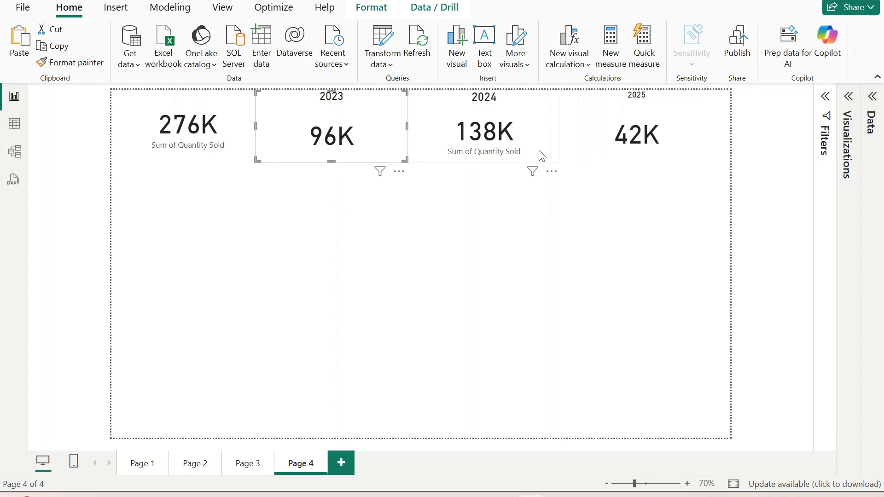
click(674, 134)
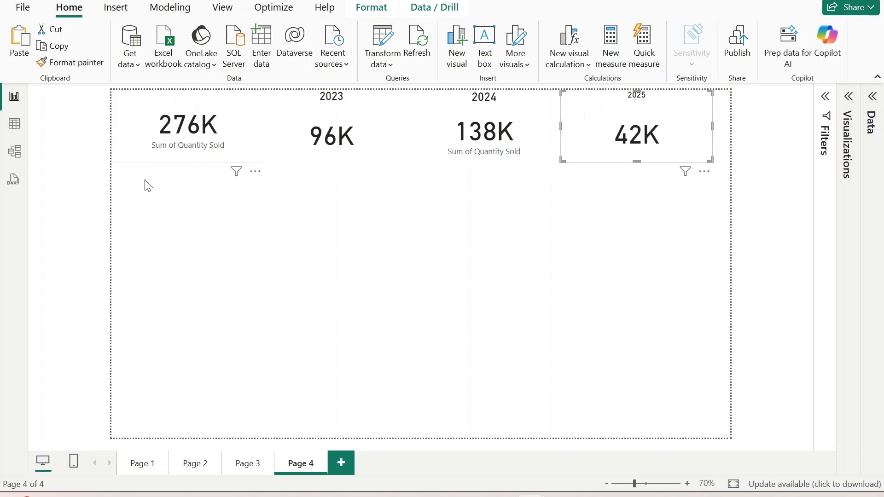
Step: Shrink the overall Quantity Sold card and the 2023 card, placing the 2023 card directly beside the overall one
click(237, 144)
drag(262, 159, 208, 140)
drag(291, 132, 257, 132)
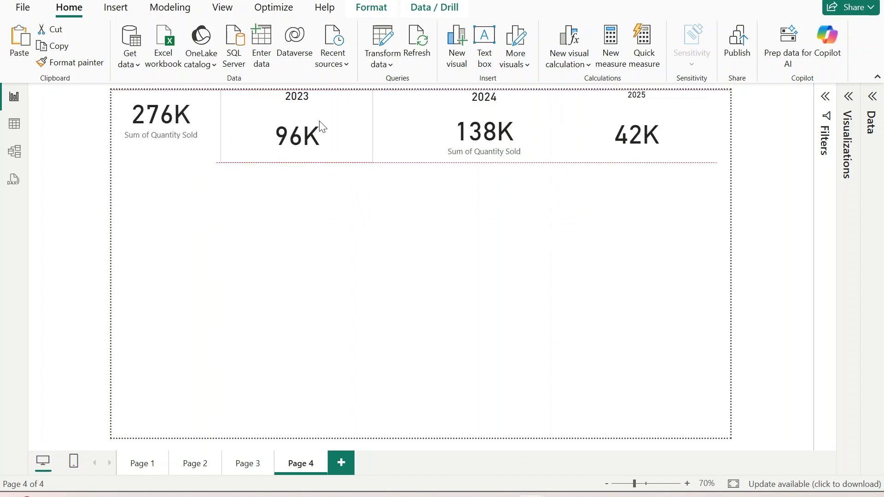
drag(367, 155, 351, 140)
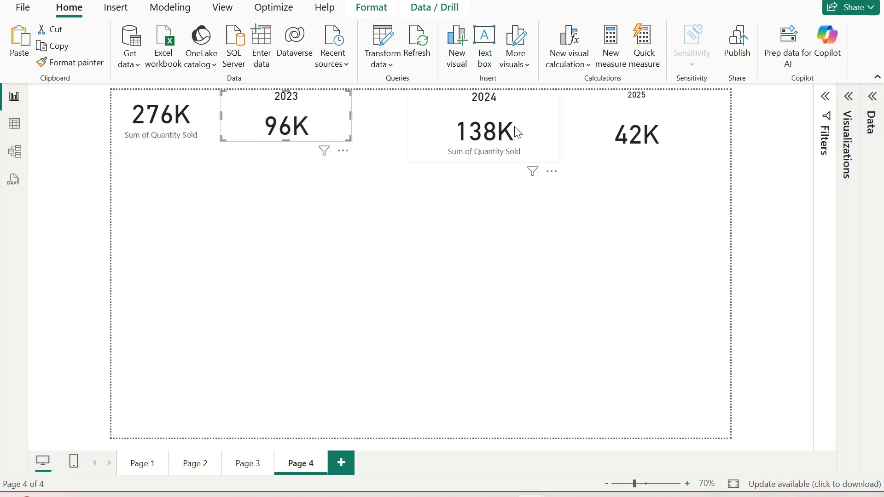
Step: Move the 2024 and 2025 cards closer to the 2023 card and shrink both to match its height
drag(519, 134, 462, 121)
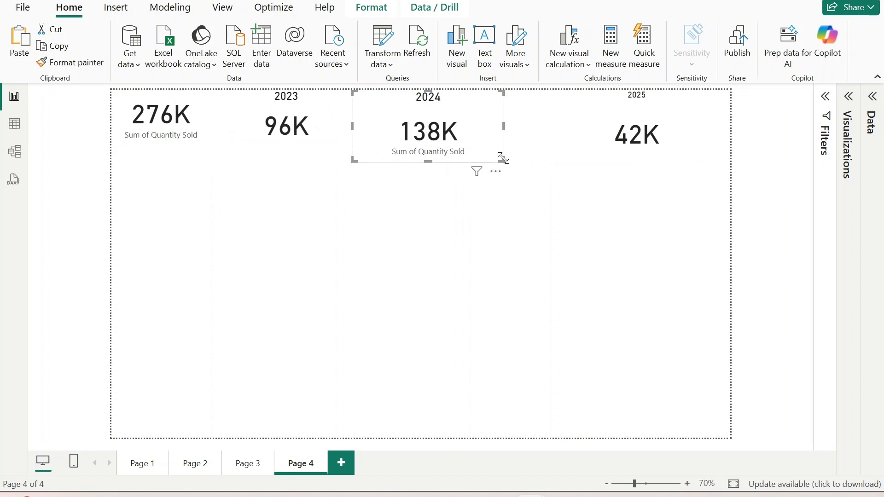
drag(503, 163, 501, 143)
drag(650, 129, 589, 122)
drag(646, 157, 630, 140)
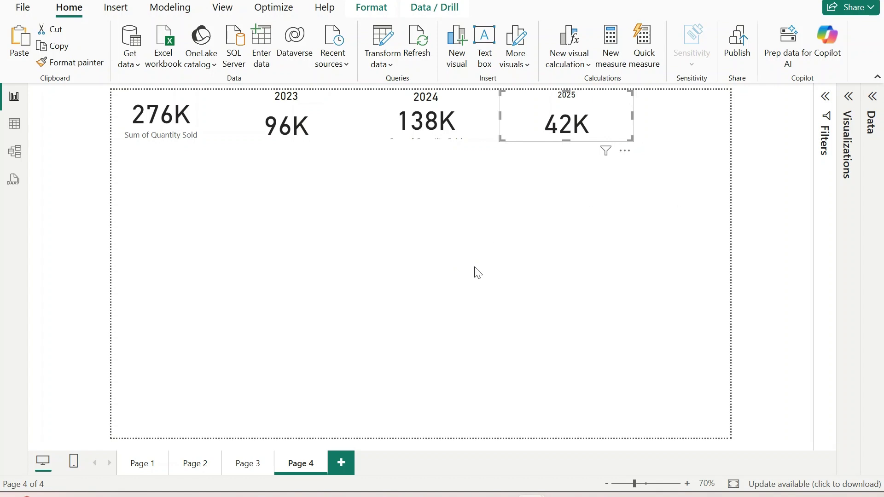
Step: Add a matrix visual below the cards and enlarge it to span the width of the card row
click(848, 96)
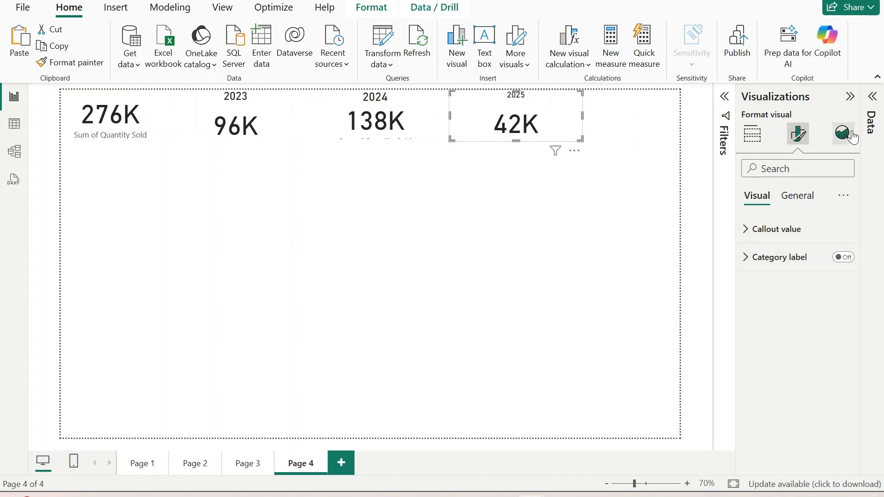
click(872, 99)
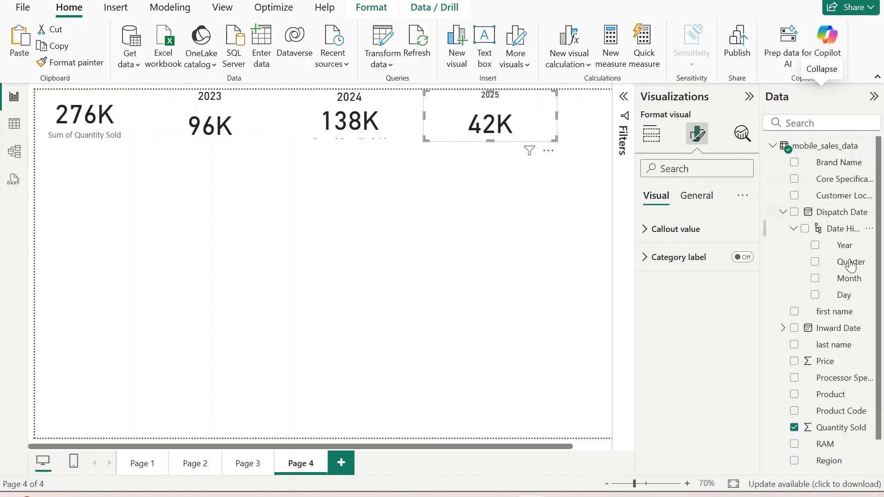
click(651, 134)
click(416, 298)
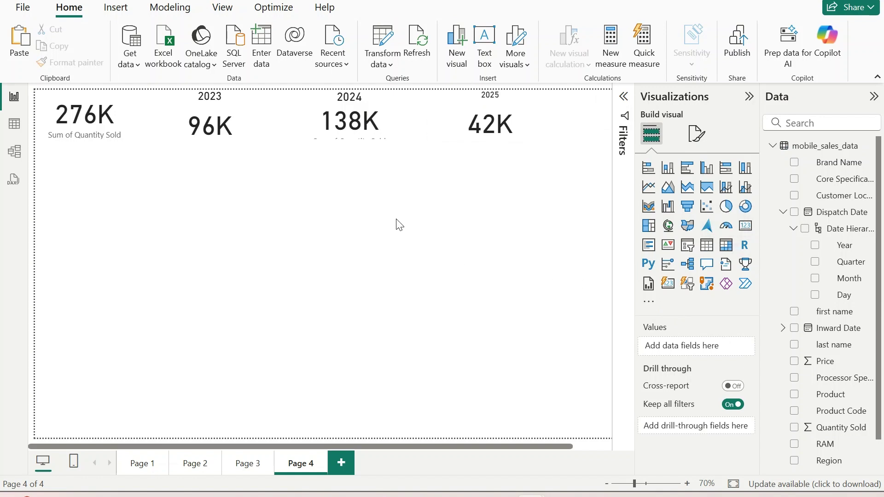
click(727, 249)
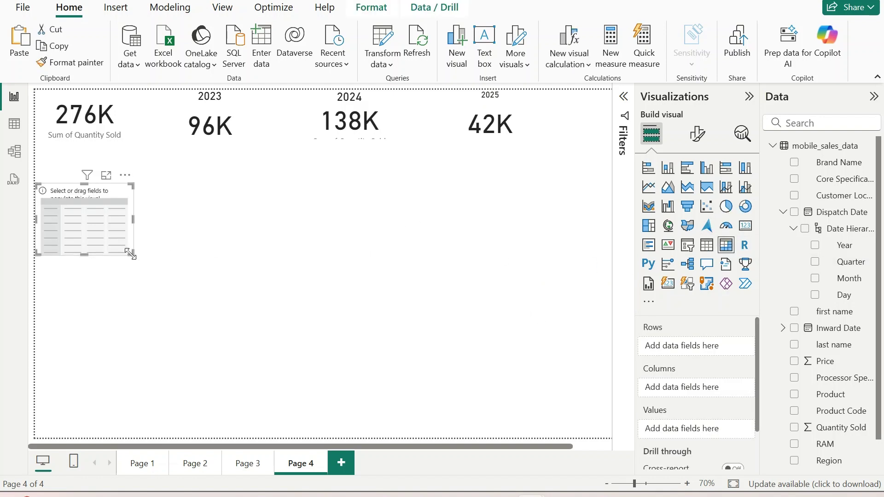
drag(129, 256, 562, 376)
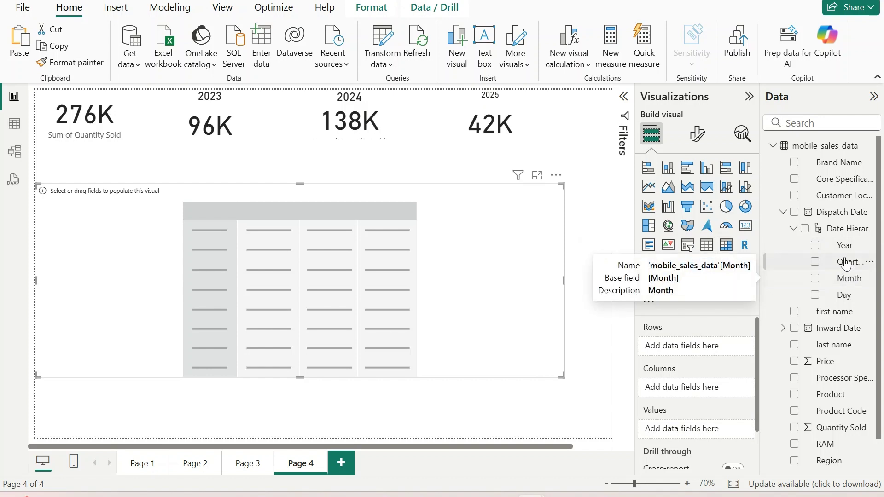
Step: Set Dispatch Date Year as the matrix columns and Region followed by Brand Name as the rows
drag(844, 245, 698, 397)
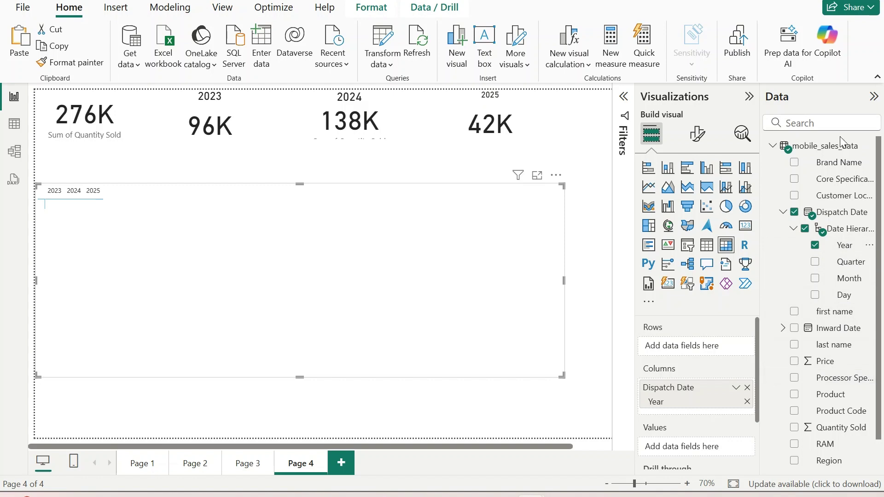
scroll(854, 408, down, 1)
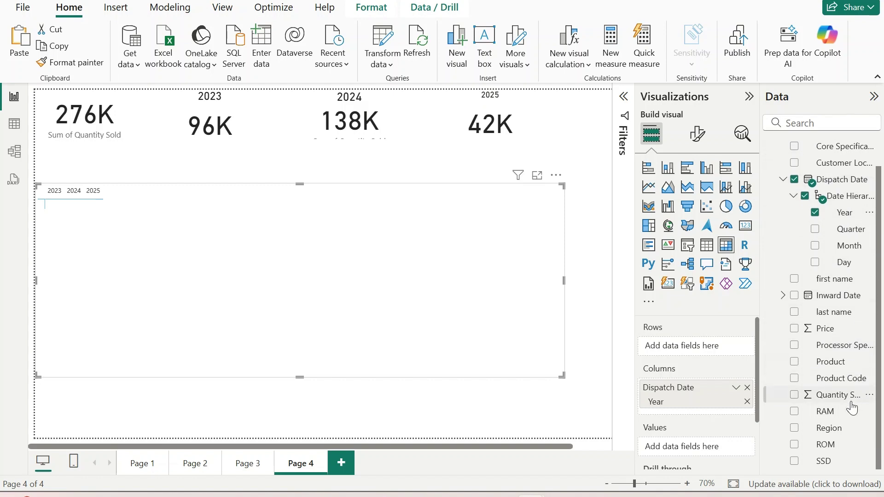
drag(829, 428, 686, 345)
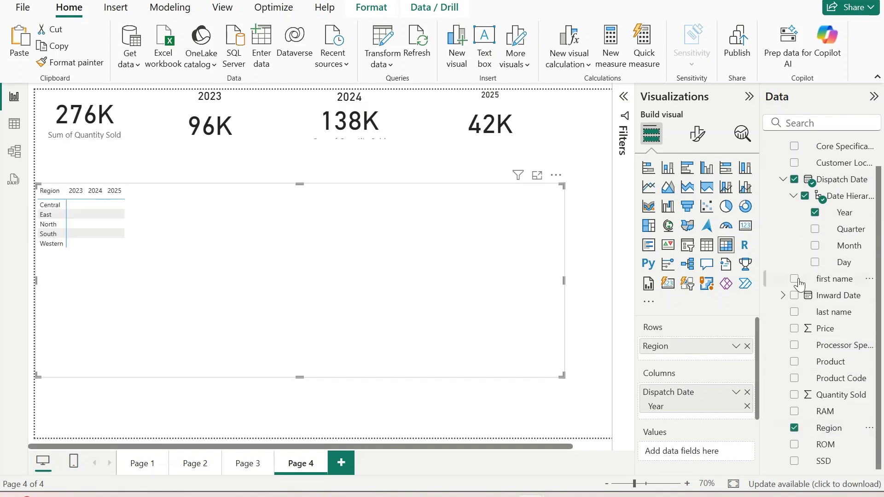
scroll(844, 171, up, 1)
drag(845, 171, 717, 358)
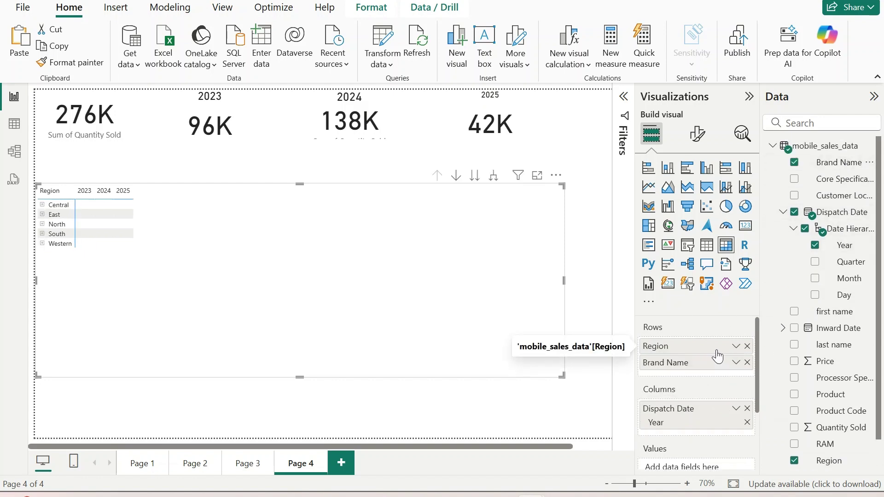
Step: Add Quantity Sold as the matrix's values
scroll(717, 354, down, 3)
scroll(717, 354, up, 3)
scroll(719, 352, down, 3)
drag(836, 427, 724, 381)
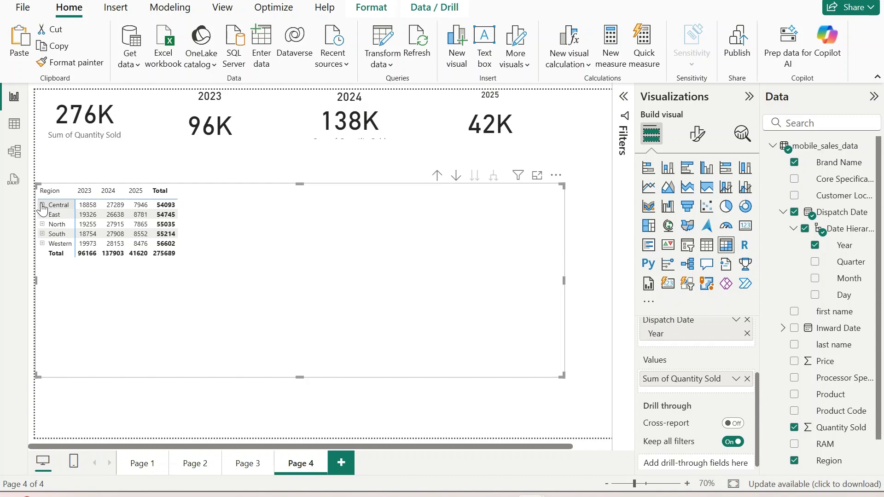
Step: Expand the Central and East regions in the matrix to examine their brand-level quantities per year, and collapse them again
click(43, 205)
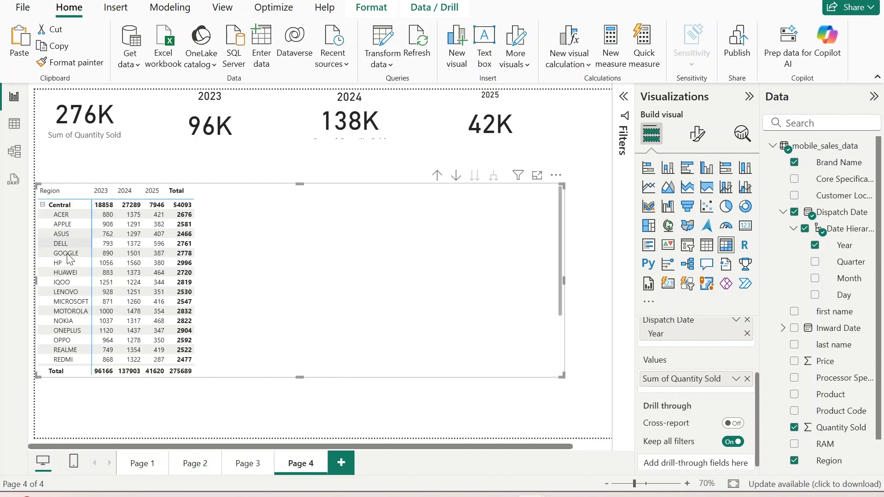
scroll(75, 320, down, 5)
scroll(76, 320, up, 5)
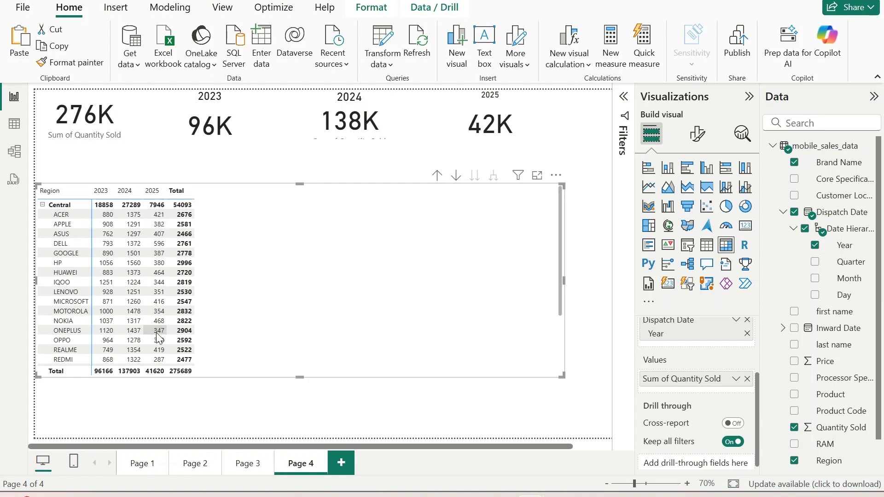
scroll(159, 342, down, 2)
scroll(158, 344, up, 2)
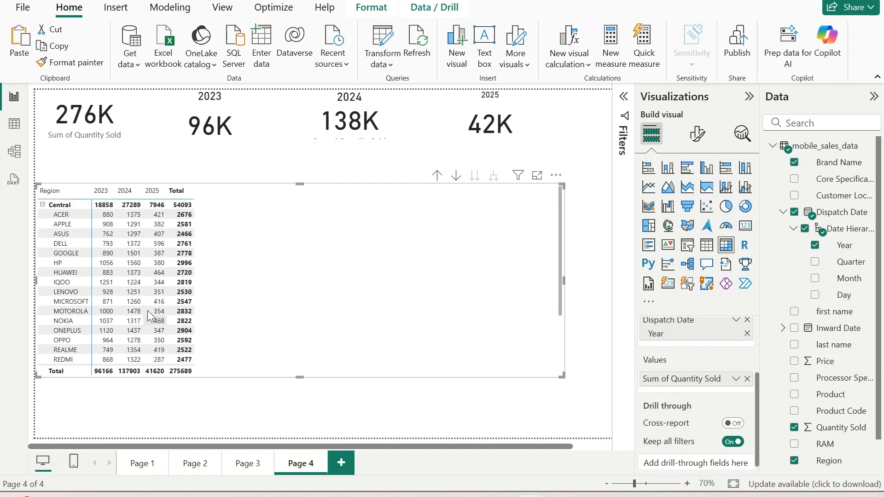
click(42, 205)
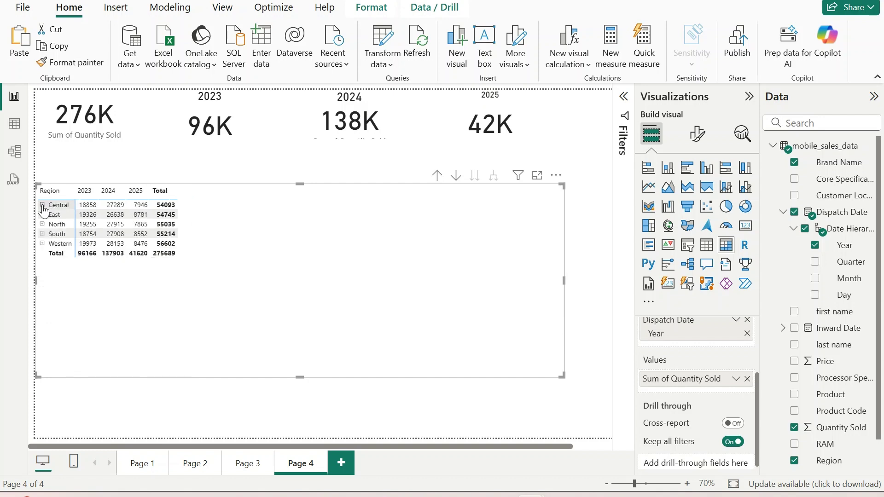
click(42, 205)
click(43, 204)
click(43, 204)
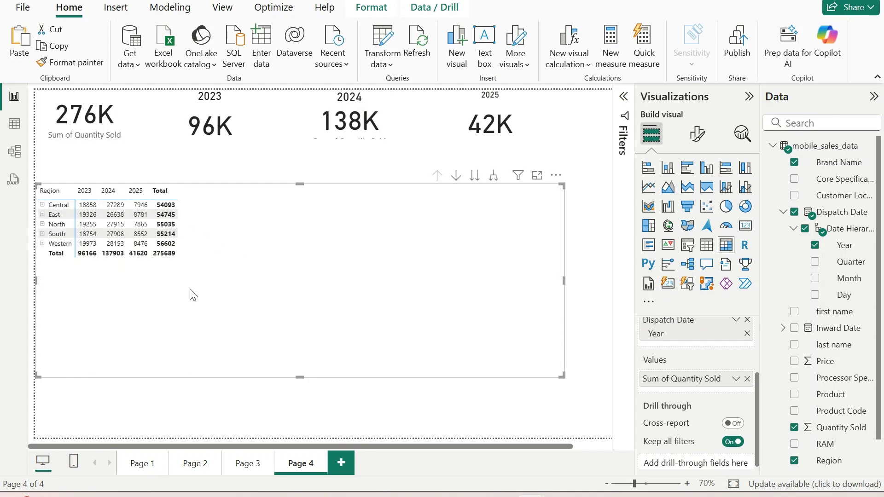
click(43, 214)
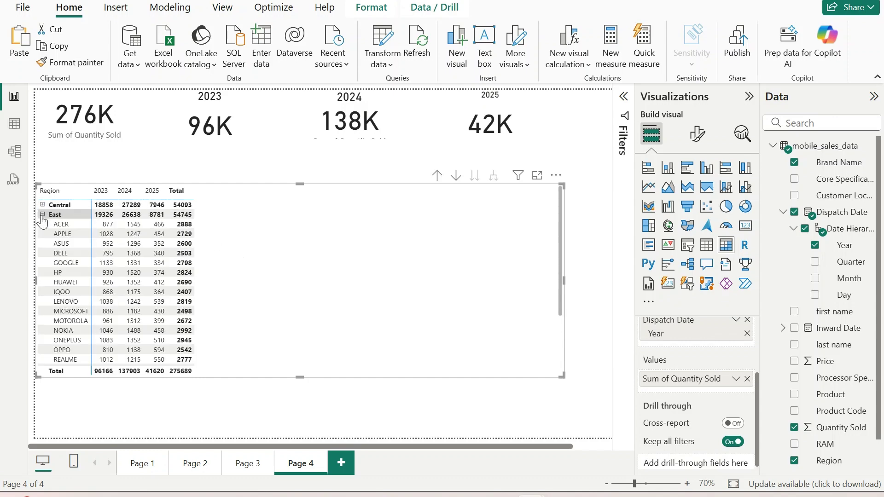
click(43, 214)
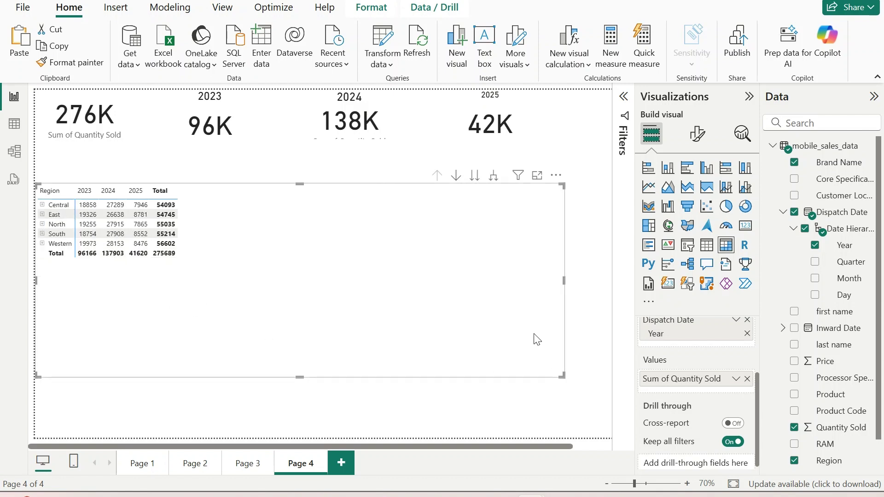
Step: Shrink the matrix, convert it to a table visual, and resize the table to show more rows
drag(562, 374, 239, 308)
click(706, 245)
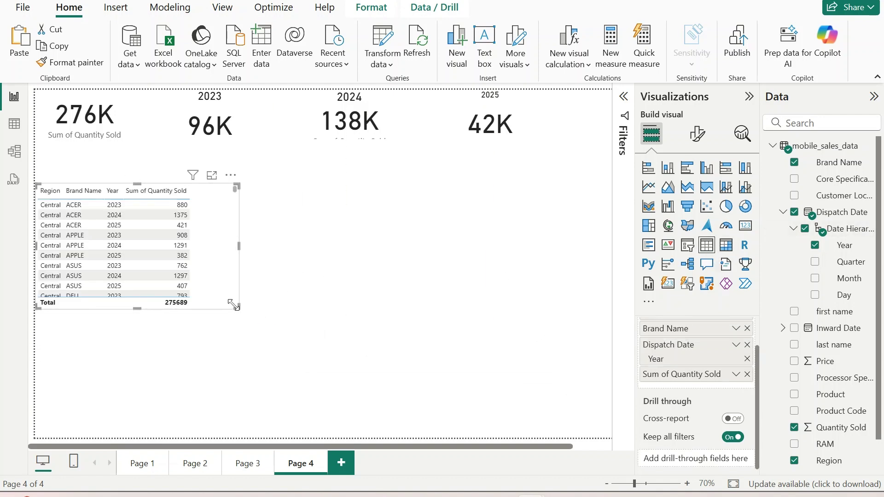
drag(233, 304, 258, 358)
Step: Add a slicer beside the table, below the 2024 and 2025 cards, using the Region field
click(432, 276)
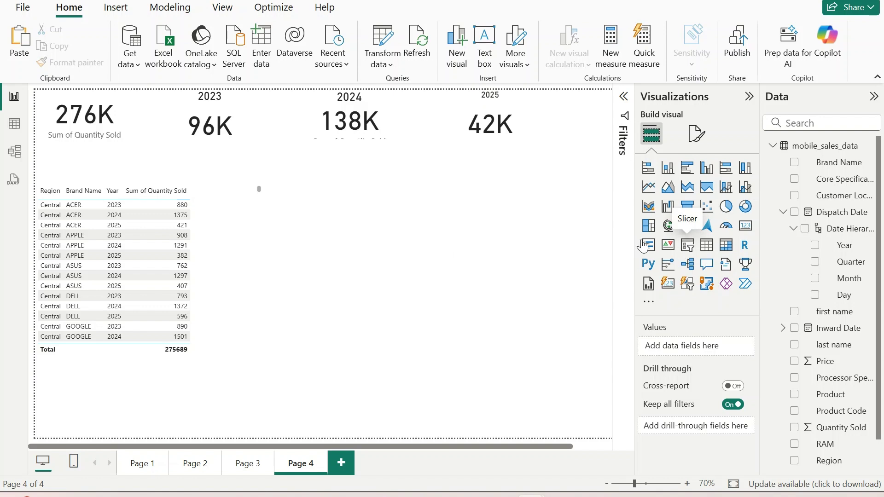
click(688, 250)
drag(163, 417, 479, 214)
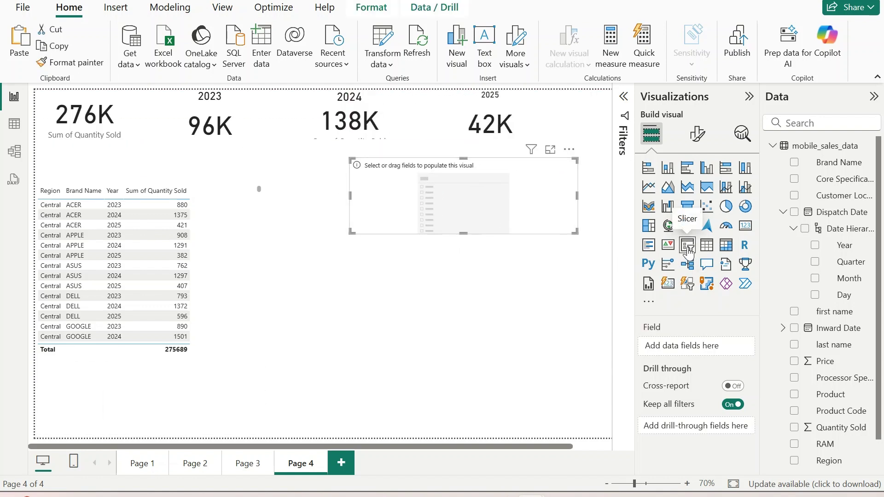
scroll(835, 421, down, 1)
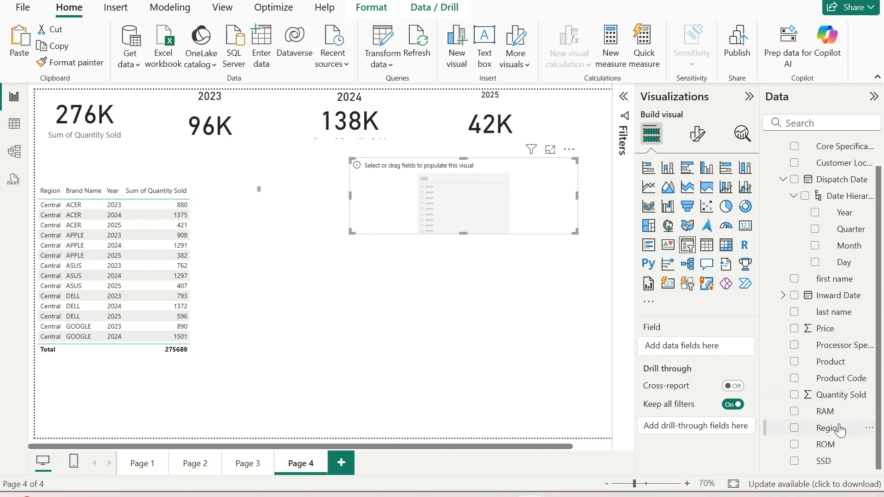
drag(833, 427, 727, 349)
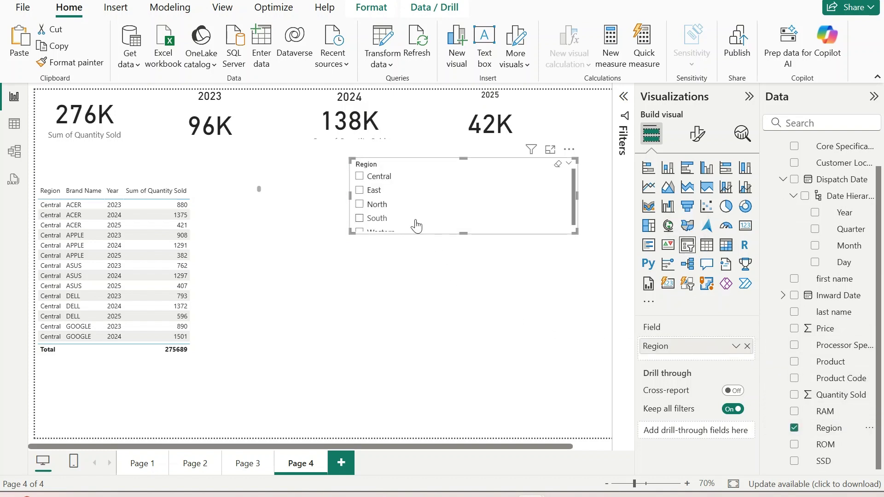
Step: Filter the page to the Central region with the slicer and move the slicer slightly lower
click(387, 179)
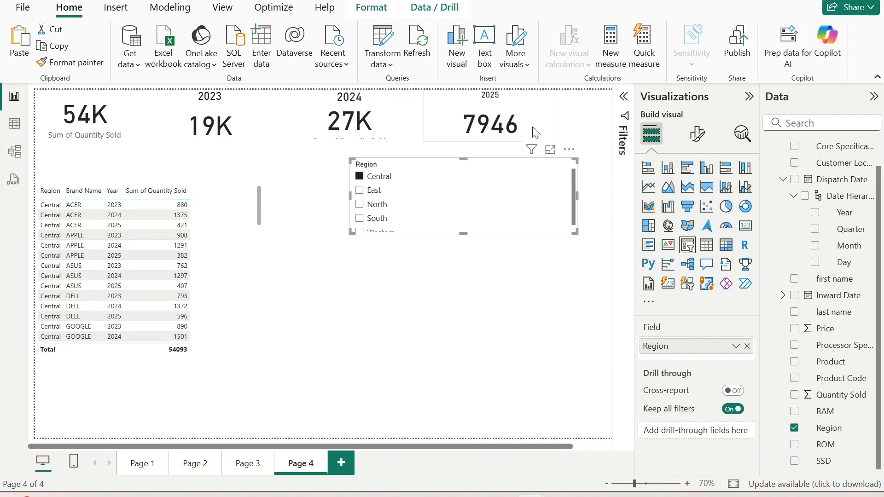
drag(475, 200, 487, 242)
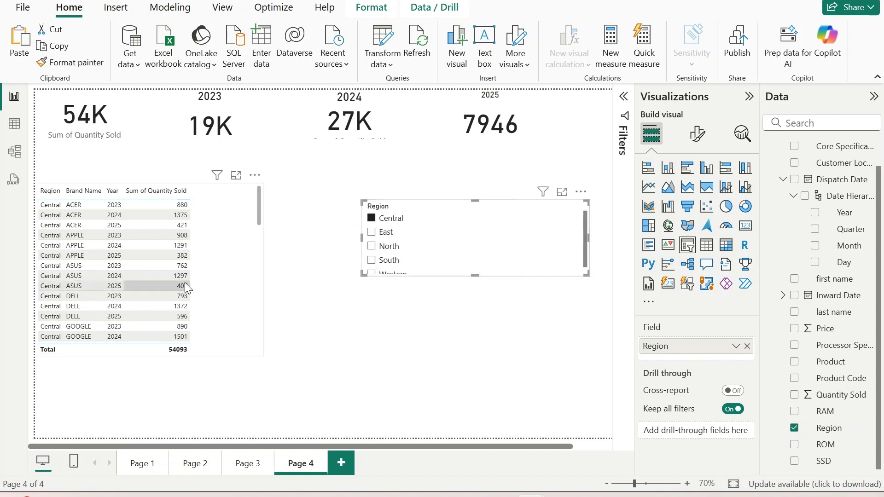
Step: Examine the Central region's brand rows in the table, from the first row to the end and back
click(234, 250)
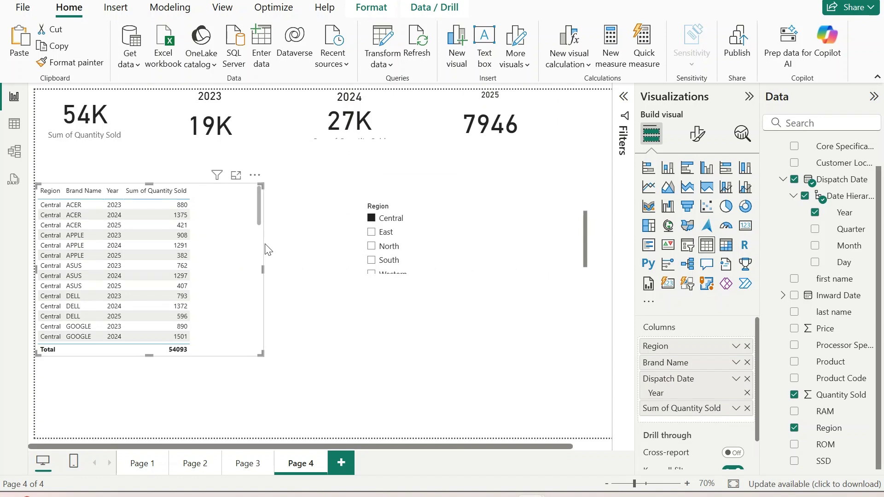
scroll(140, 207, down, 10)
scroll(184, 240, up, 10)
Step: Filter the page with the Region slicer to North, South and finally Western, one region at a time
click(388, 248)
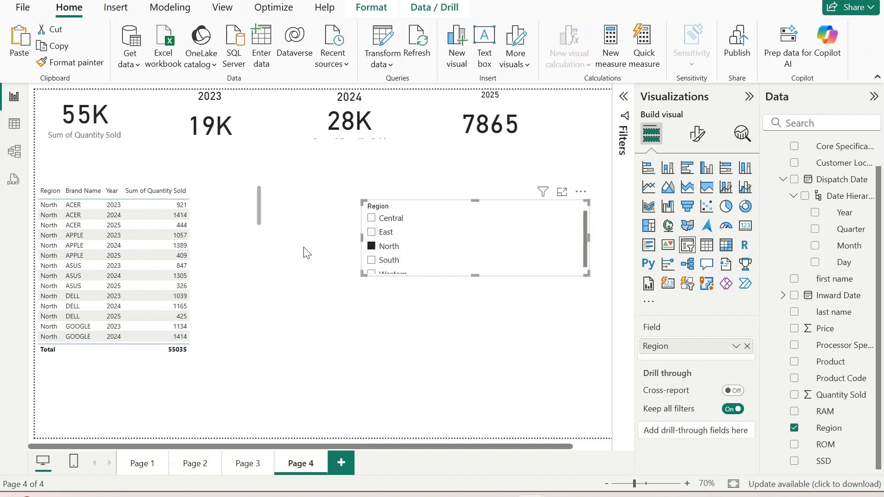
click(388, 260)
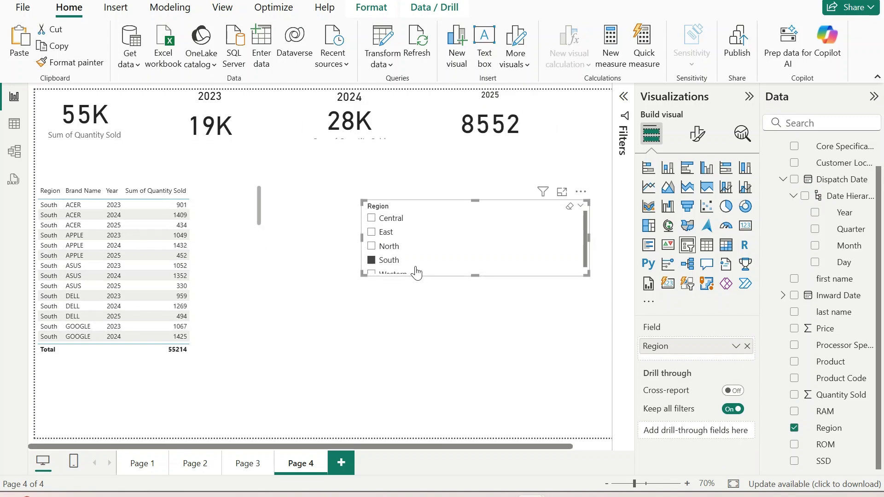
scroll(414, 270, down, 1)
click(392, 267)
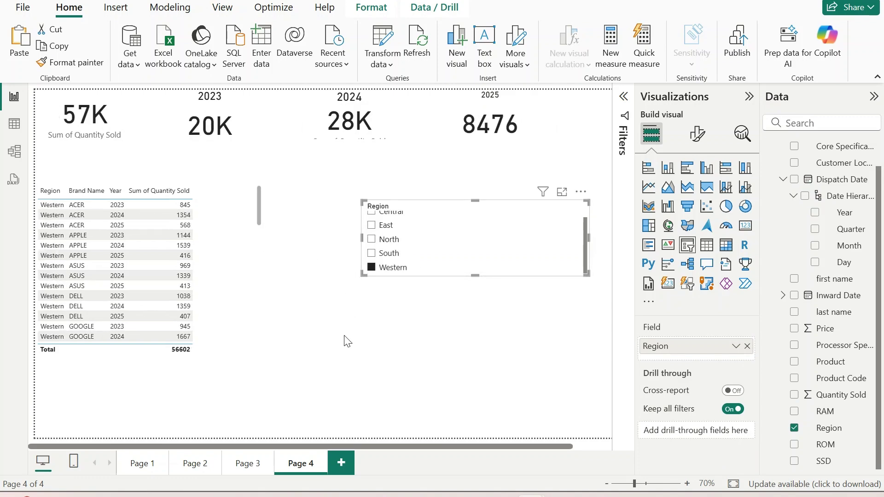
Step: Review the bar charts on Page 2 and the line chart on Page 3, and return to Page 4
click(196, 464)
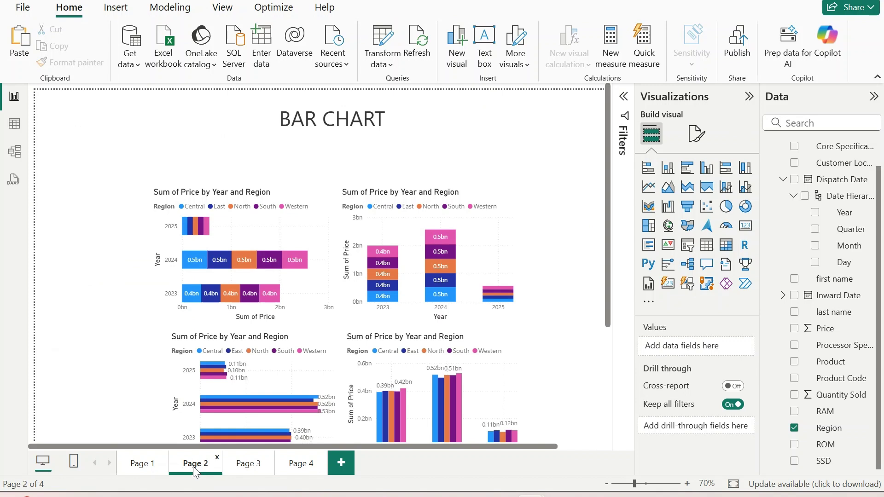
click(246, 466)
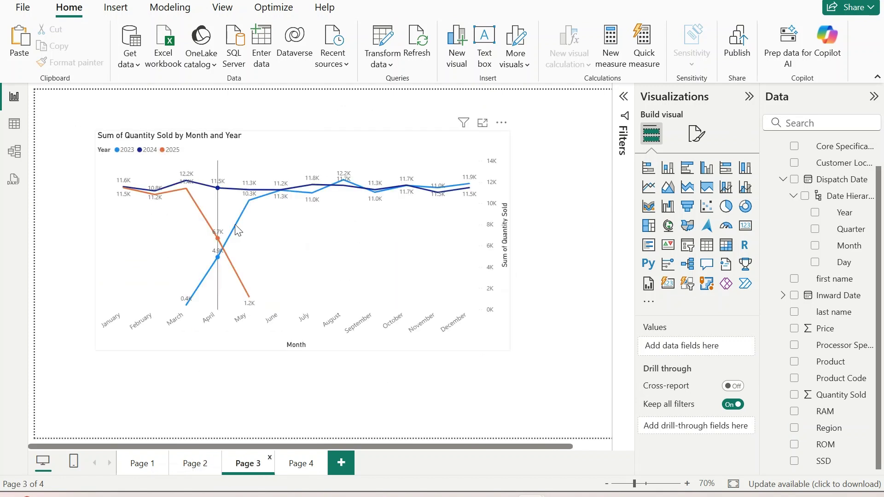
click(294, 465)
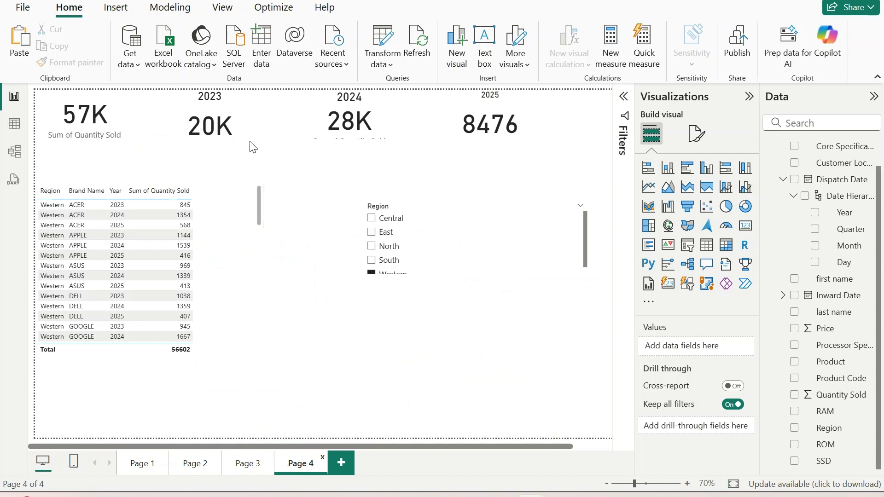